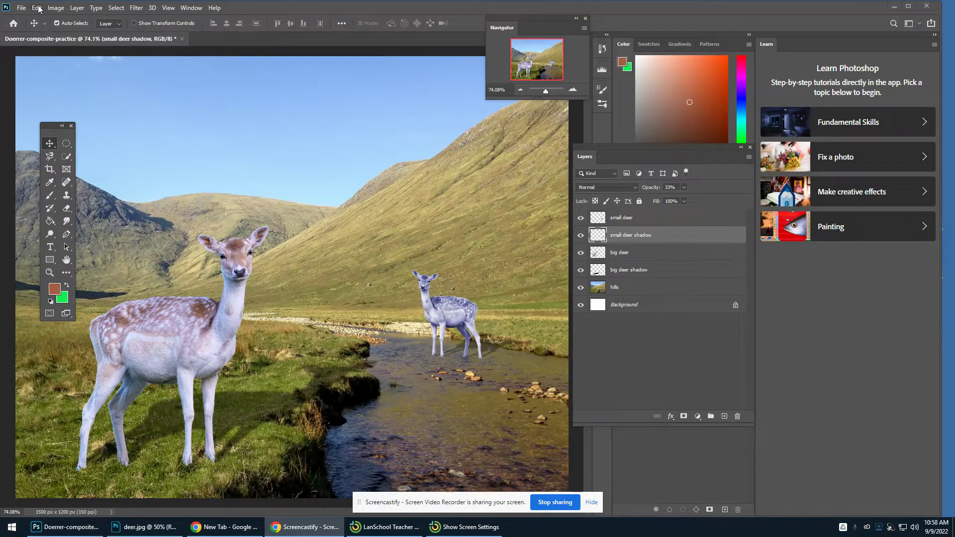
# - Open lightning.jpg from the Desktop as a new document tab
pyautogui.click(20, 8)
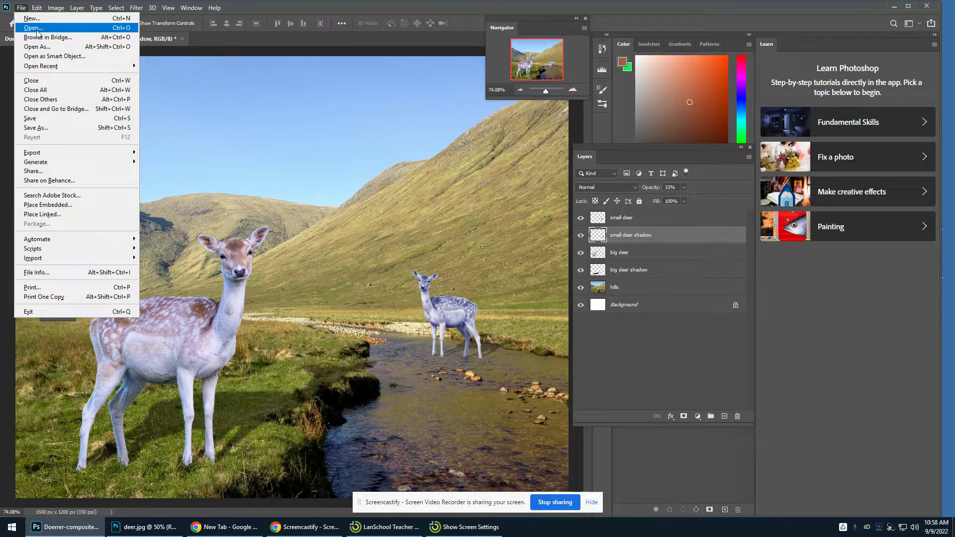
pyautogui.click(33, 27)
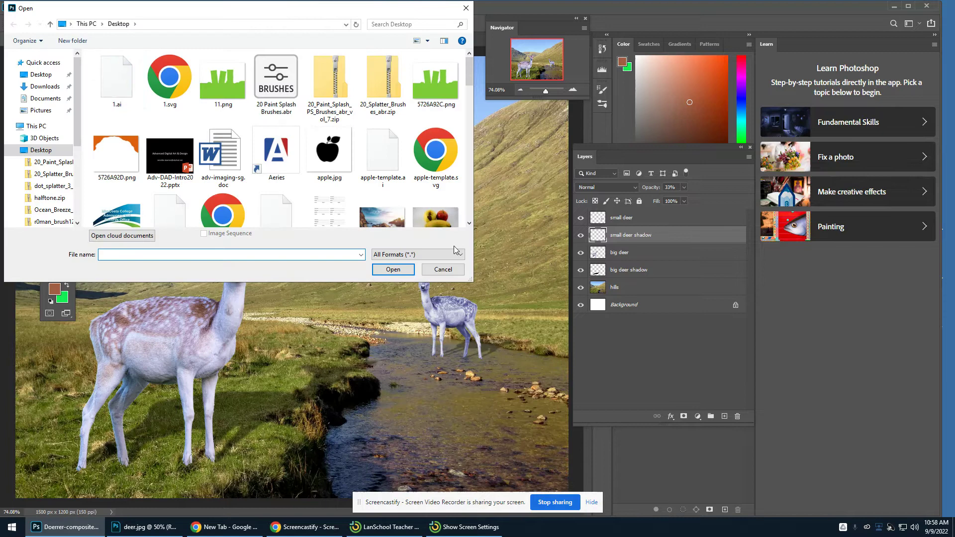
pyautogui.scroll(-2, 467, 96)
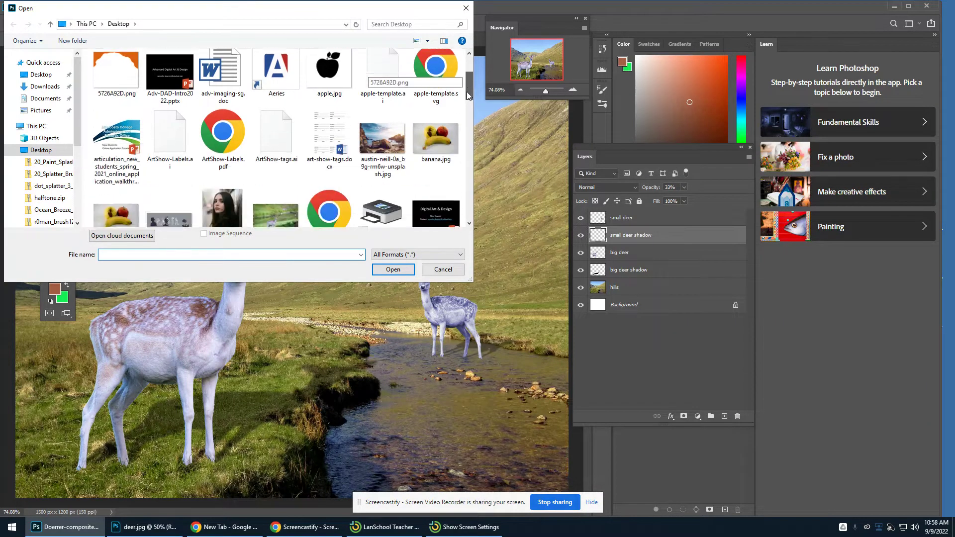
pyautogui.moveTo(467, 96); pyautogui.dragTo(458, 175)
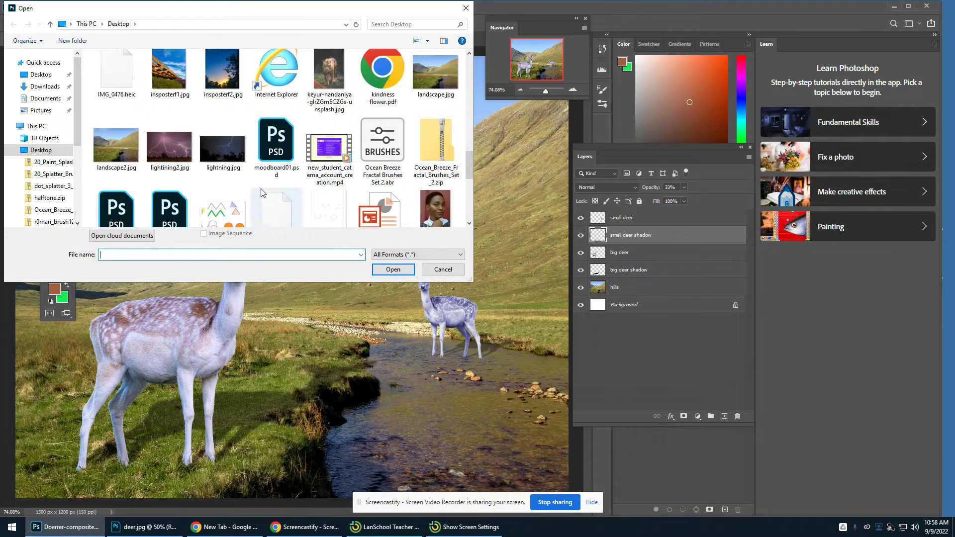
pyautogui.click(165, 158)
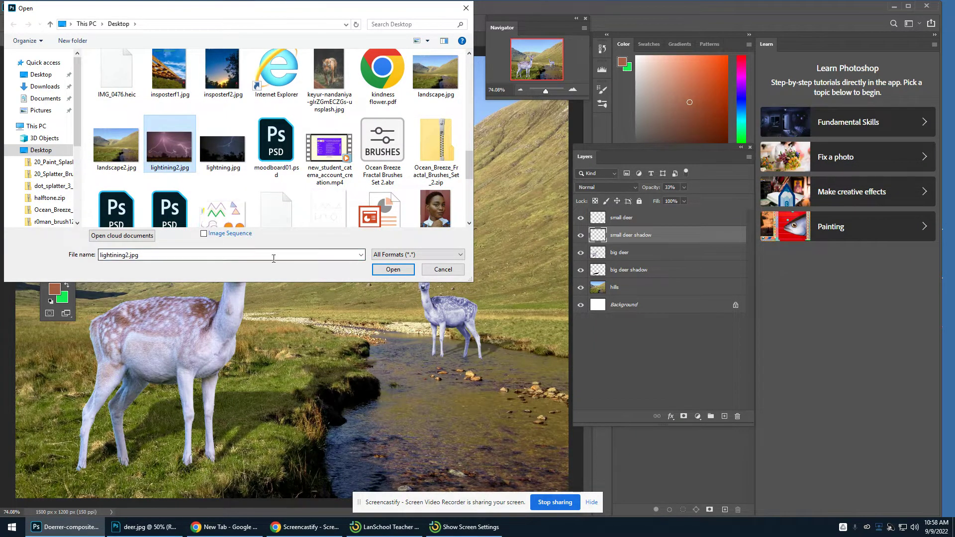
pyautogui.click(223, 149)
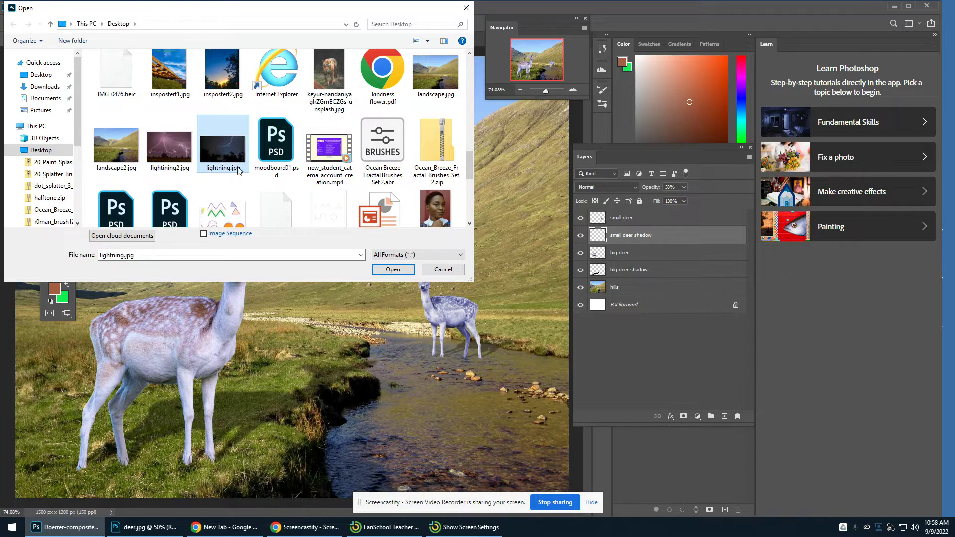
pyautogui.click(392, 270)
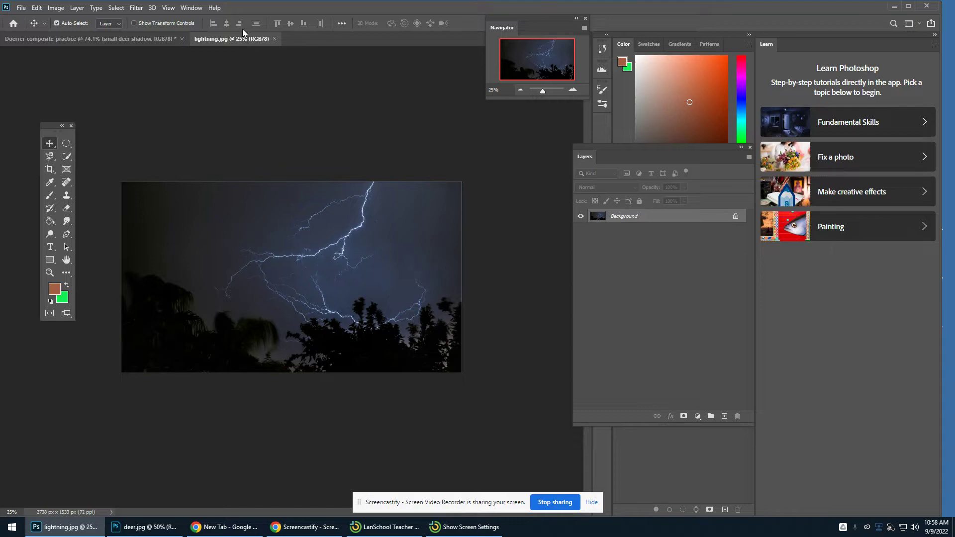
# - Drag the lightning image from a floating window into the deer composite as Layer 1
pyautogui.moveTo(225, 39); pyautogui.dragTo(381, 85)
pyautogui.moveTo(627, 147); pyautogui.dragTo(667, 197)
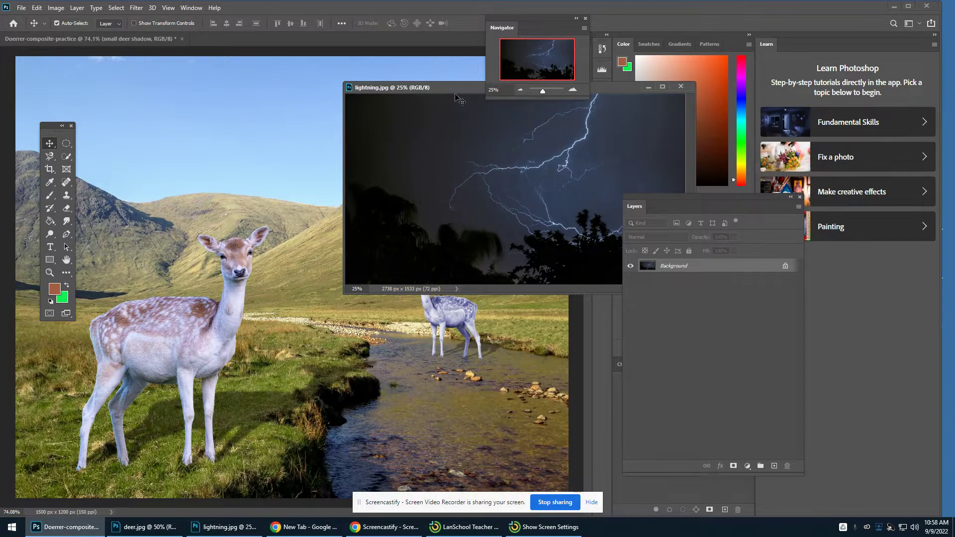
pyautogui.moveTo(441, 86); pyautogui.dragTo(422, 145)
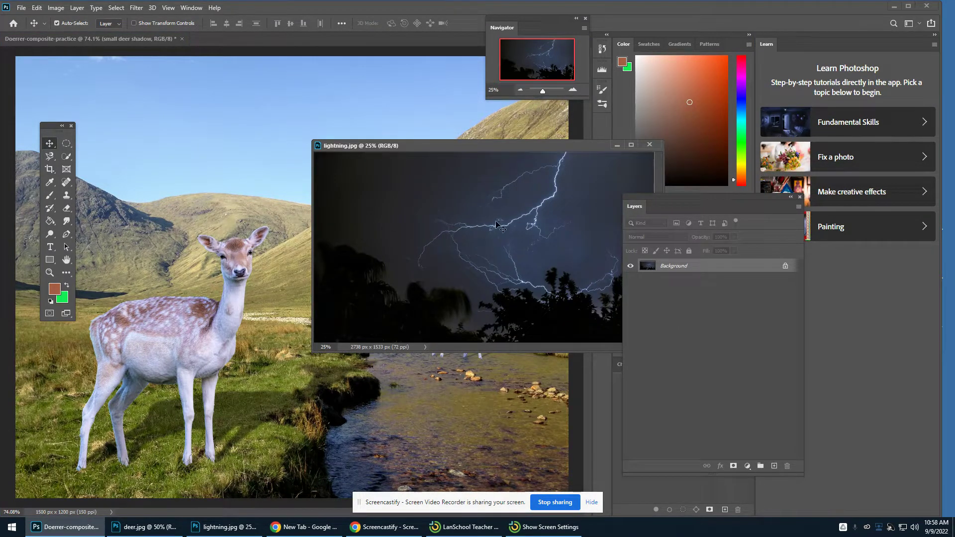
pyautogui.moveTo(491, 230); pyautogui.dragTo(166, 159)
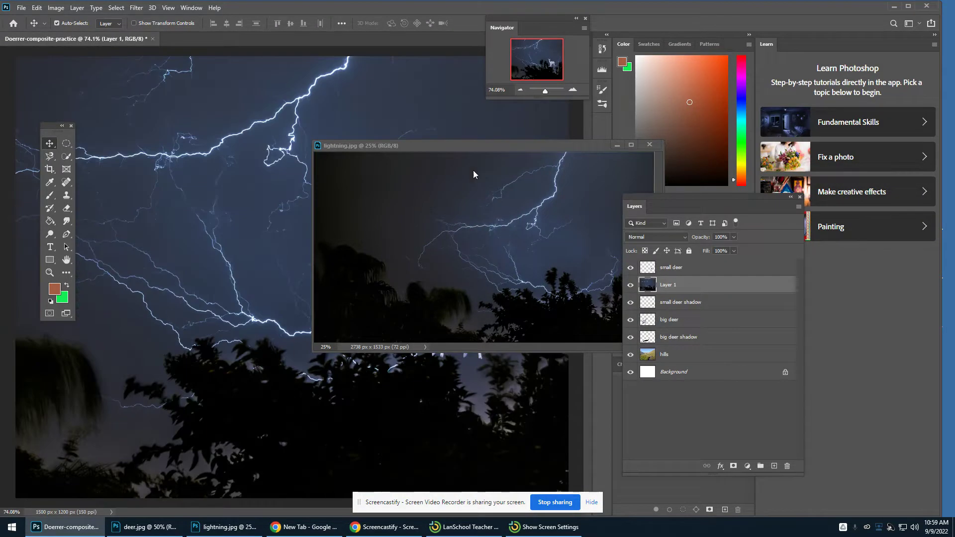
pyautogui.click(616, 147)
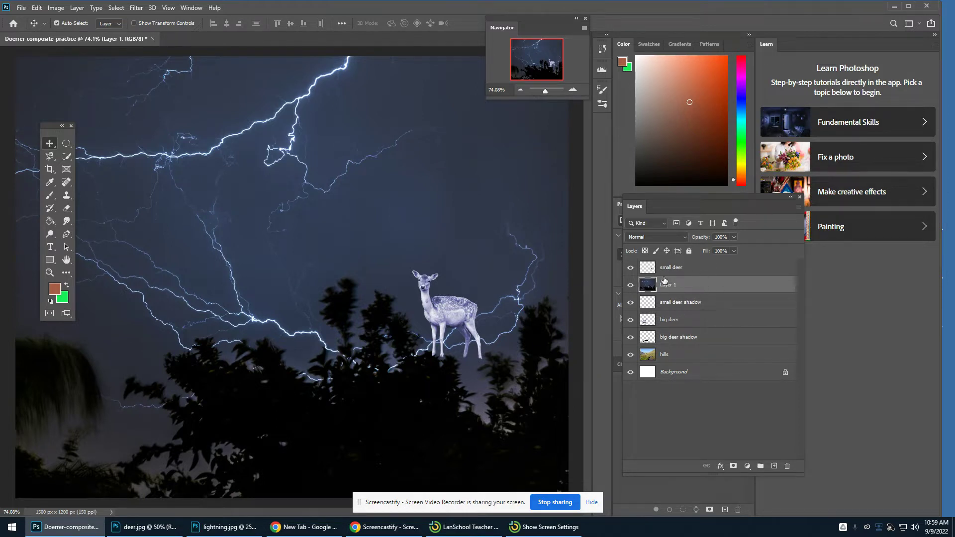
# - Rename Layer 1 to 'lightning', move it above small deer, and shift it on the canvas
pyautogui.doubleClick(667, 285)
pyautogui.write('lightning')
pyautogui.press('Return')
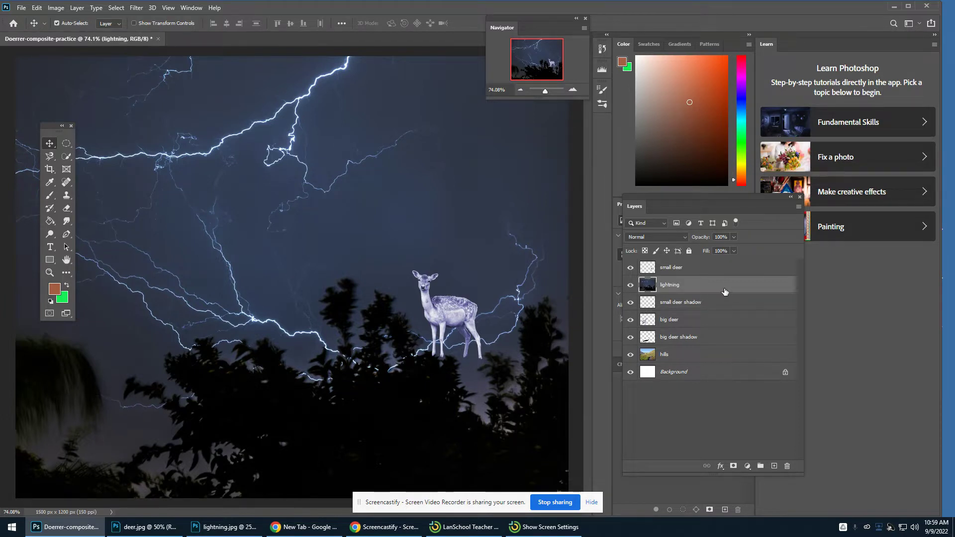
pyautogui.moveTo(726, 293); pyautogui.dragTo(725, 267)
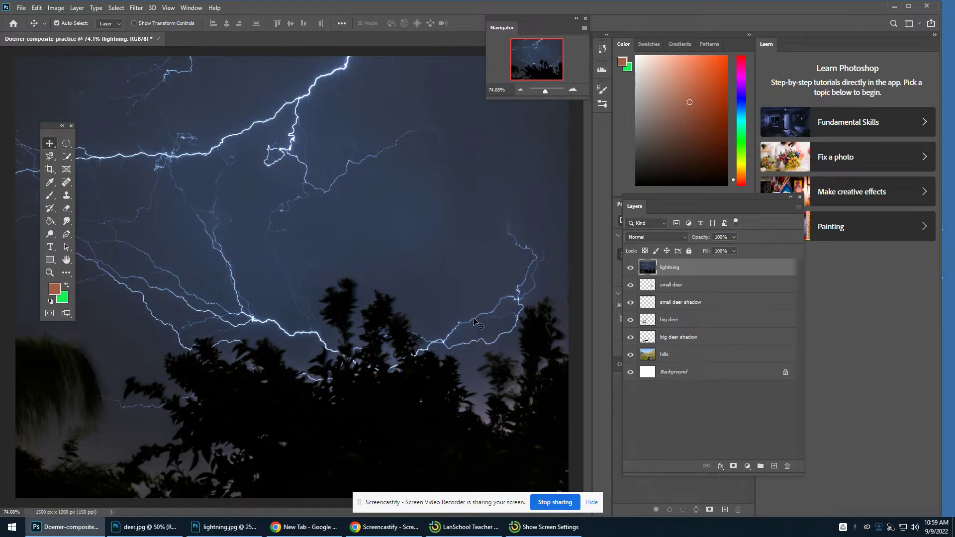
pyautogui.moveTo(338, 240); pyautogui.dragTo(363, 278)
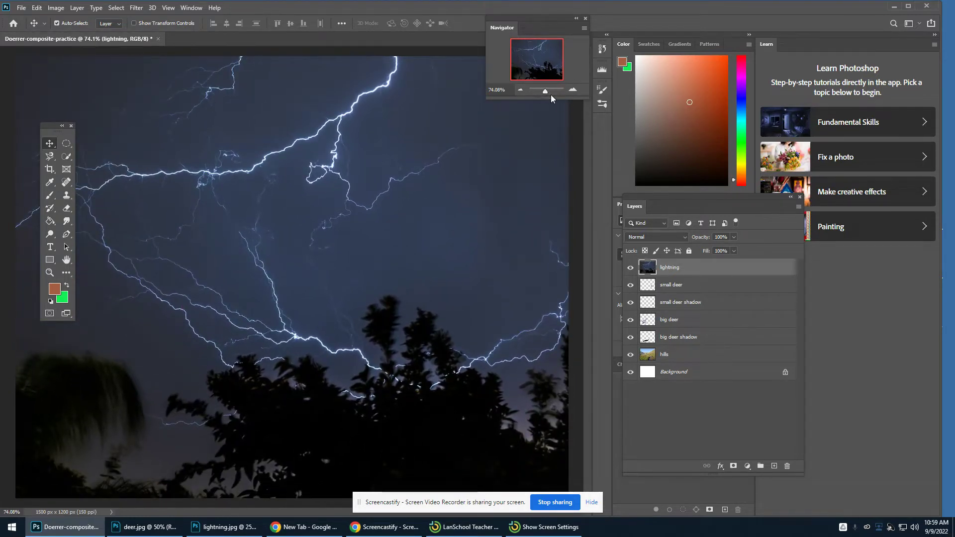
# - Free-transform the lightning layer, shrinking it slightly and moving it right and down
pyautogui.moveTo(545, 91); pyautogui.dragTo(542, 91)
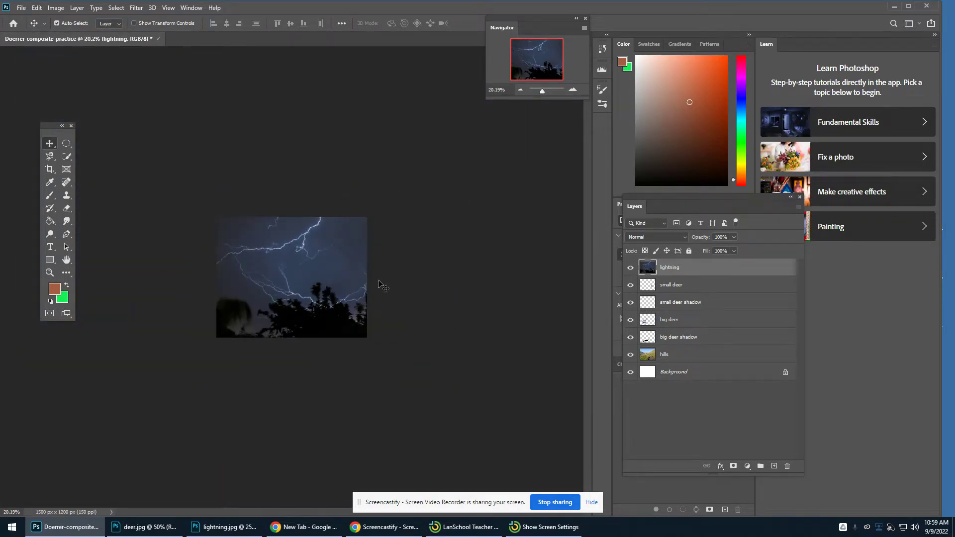
pyautogui.hotkey('ctrl', 't')
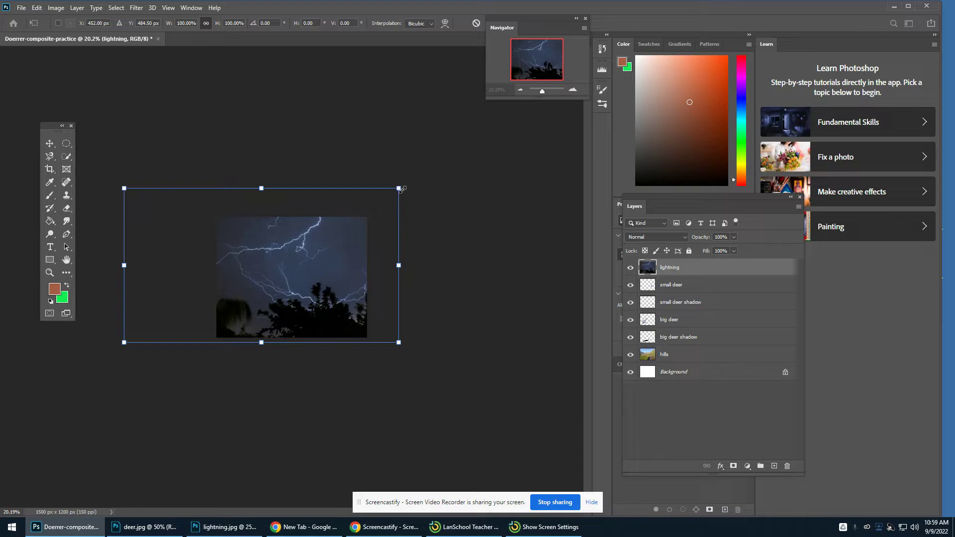
pyautogui.moveTo(399, 188); pyautogui.dragTo(334, 225)
pyautogui.moveTo(302, 270); pyautogui.dragTo(365, 260)
pyautogui.moveTo(357, 321); pyautogui.dragTo(415, 344)
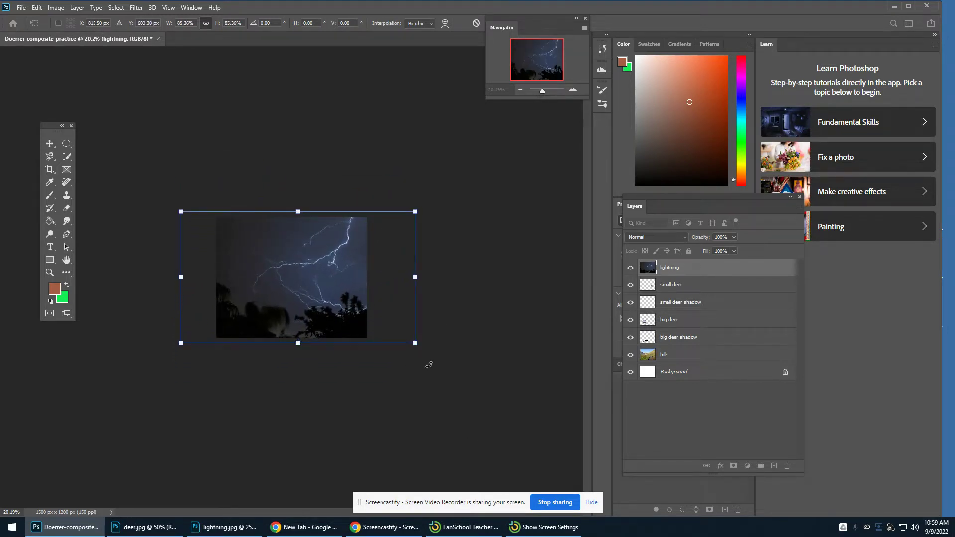
pyautogui.moveTo(350, 315)
pyautogui.mouseDown()
pyautogui.moveTo(336, 313)
pyautogui.moveTo(351, 320)
pyautogui.mouseUp()
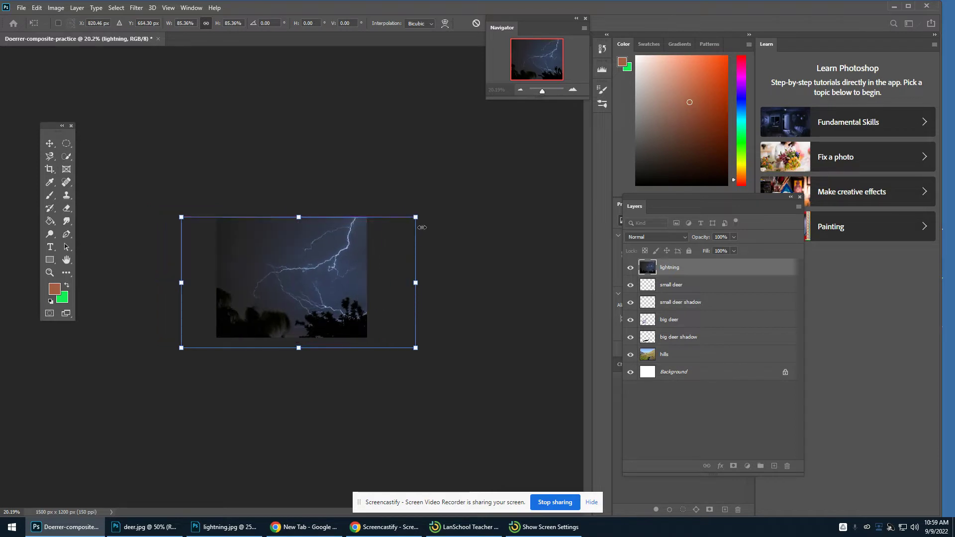
# - Enlarge the lightning layer to about 123%, reposition it, and commit the transform
pyautogui.moveTo(415, 217); pyautogui.dragTo(445, 201)
pyautogui.moveTo(342, 258); pyautogui.dragTo(317, 281)
pyautogui.moveTo(423, 222); pyautogui.dragTo(443, 200)
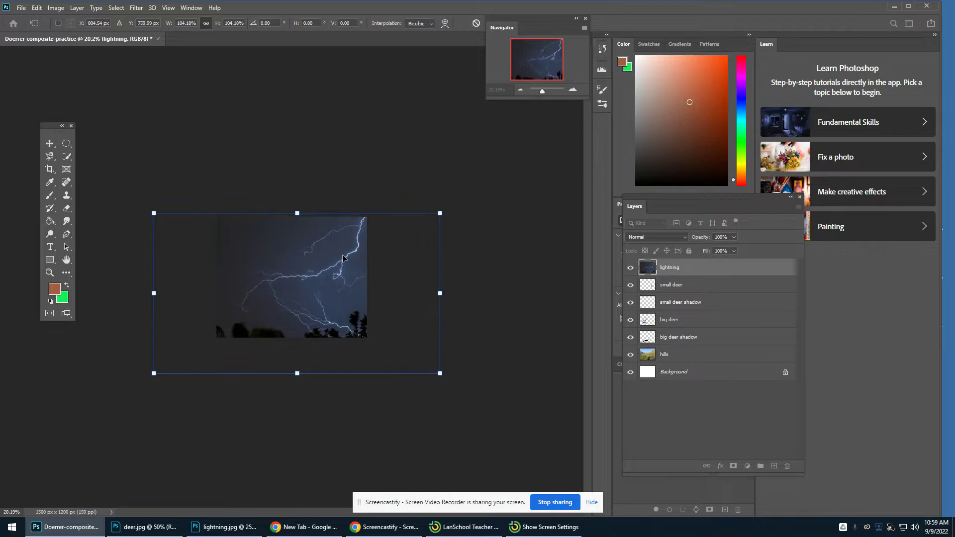
pyautogui.moveTo(330, 257); pyautogui.dragTo(297, 257)
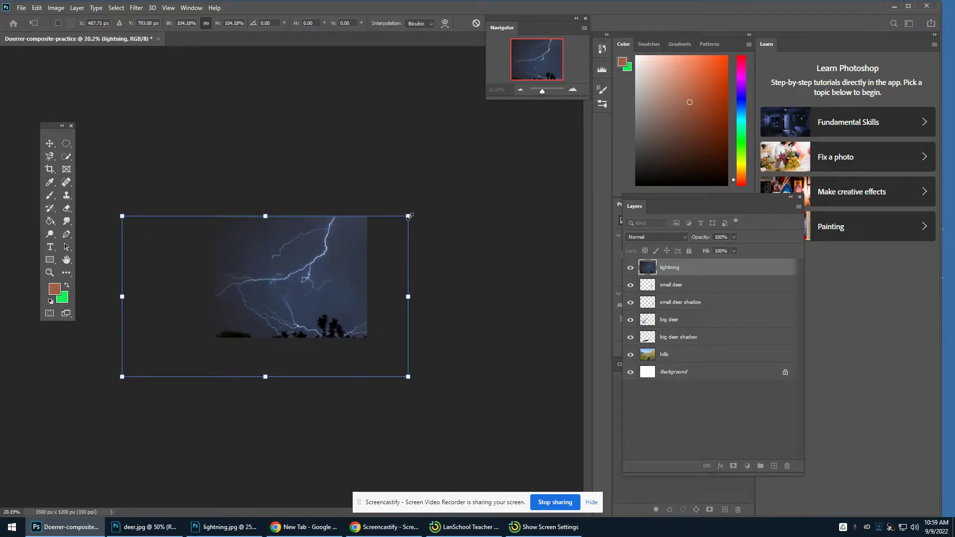
pyautogui.moveTo(408, 215); pyautogui.dragTo(435, 202)
pyautogui.moveTo(333, 266); pyautogui.dragTo(324, 281)
pyautogui.moveTo(431, 217); pyautogui.dragTo(448, 207)
pyautogui.moveTo(333, 262); pyautogui.dragTo(346, 268)
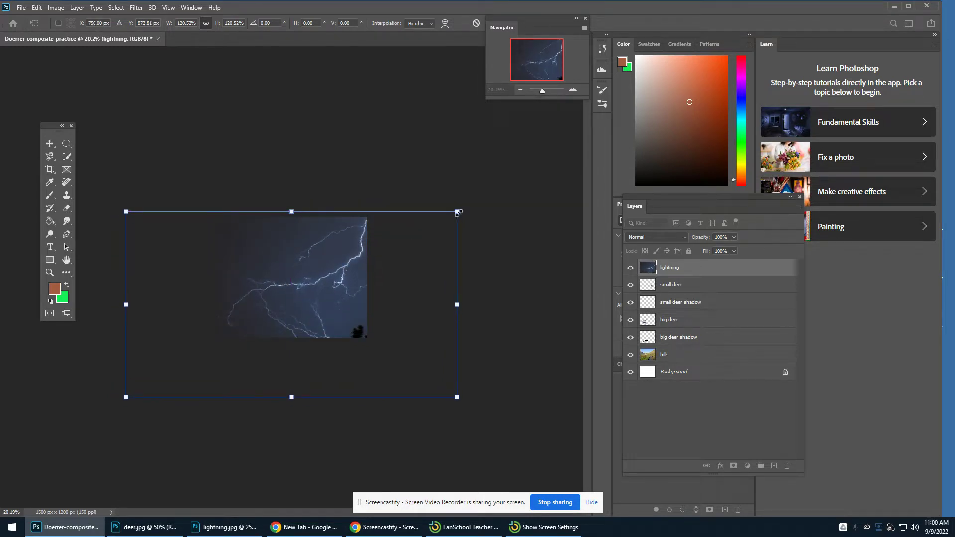
pyautogui.moveTo(458, 213); pyautogui.dragTo(464, 202)
pyautogui.moveTo(338, 277); pyautogui.dragTo(343, 279)
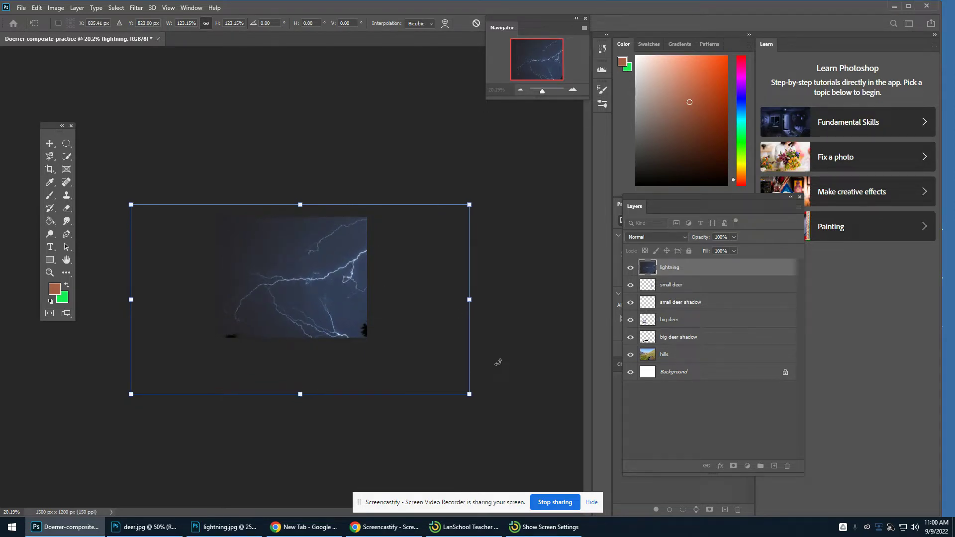
pyautogui.press('Return')
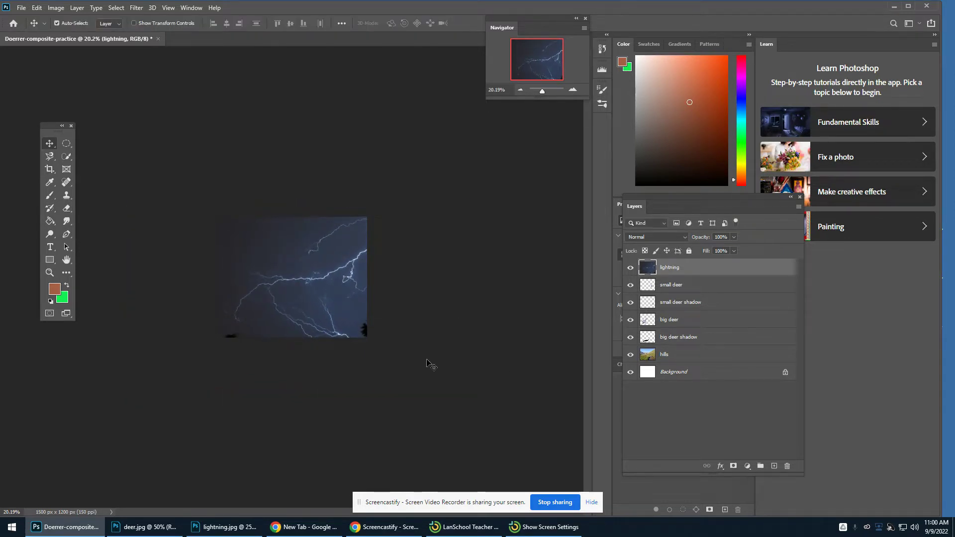
# - Fit the whole composite in the window so the lightning layer fills the view
pyautogui.doubleClick(67, 259)
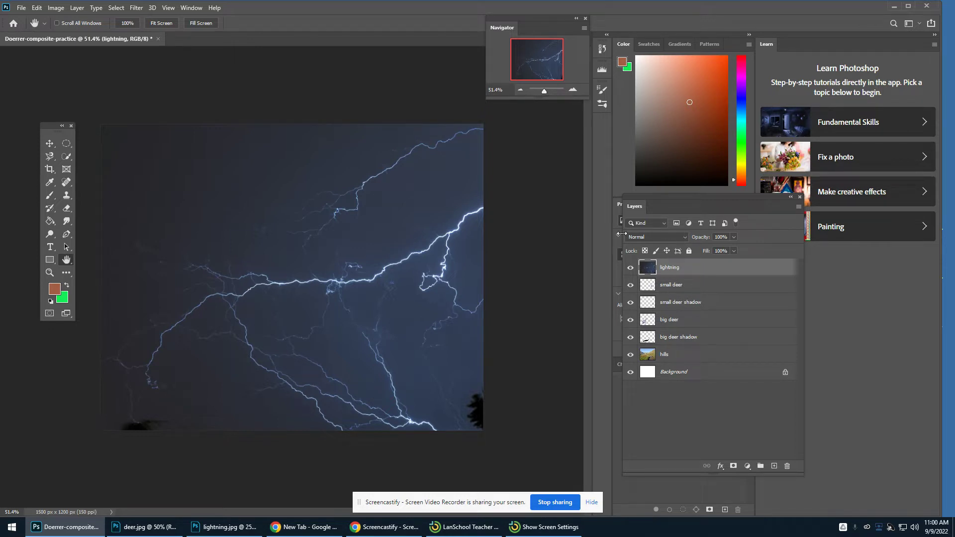
pyautogui.click(686, 240)
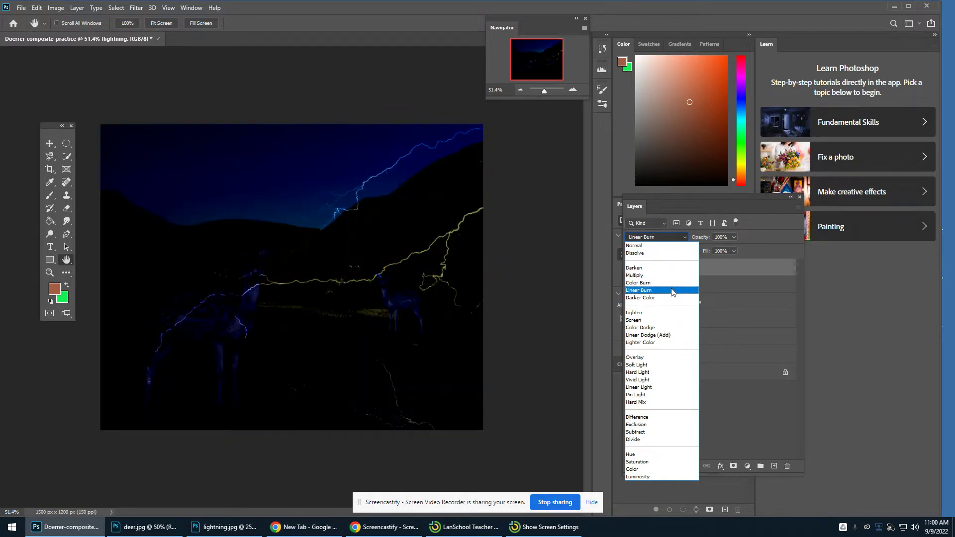
pyautogui.click(673, 291)
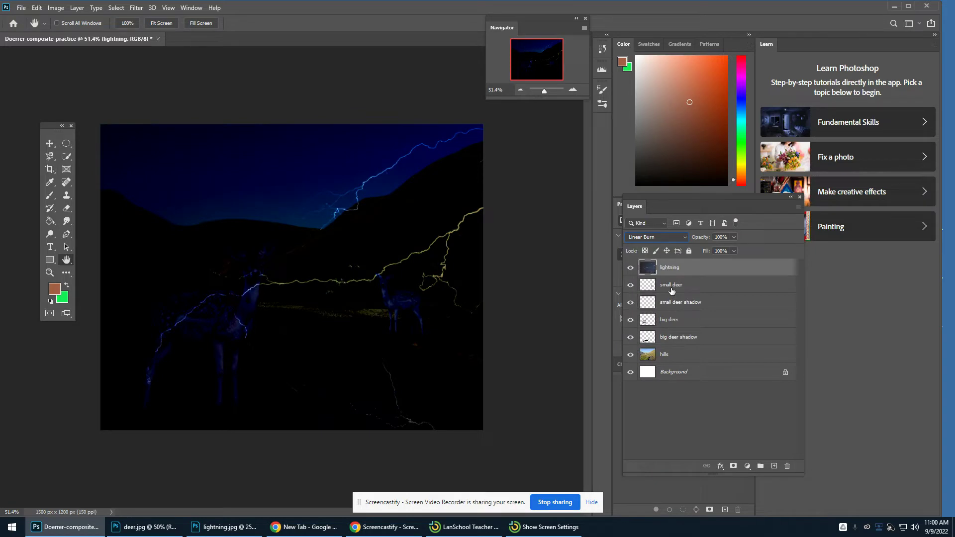
pyautogui.click(682, 237)
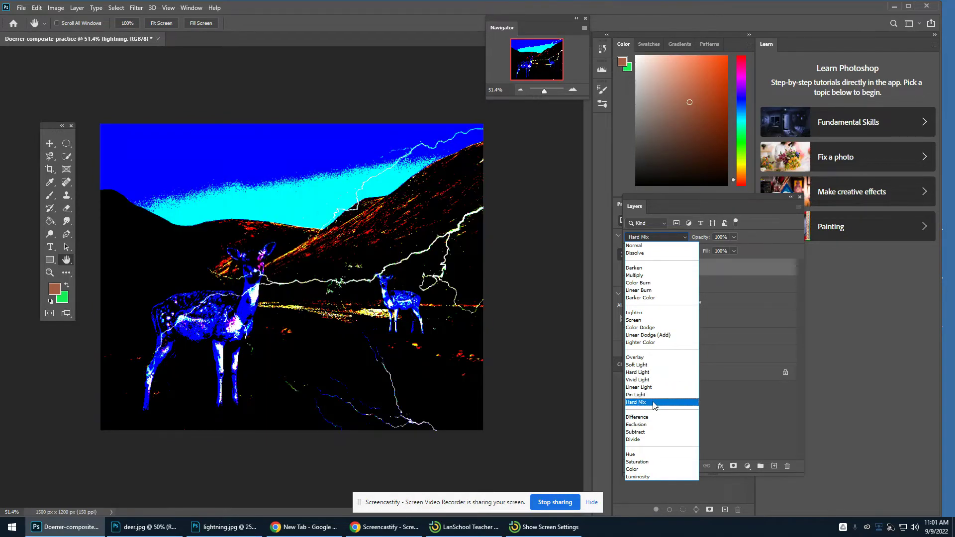
pyautogui.click(543, 190)
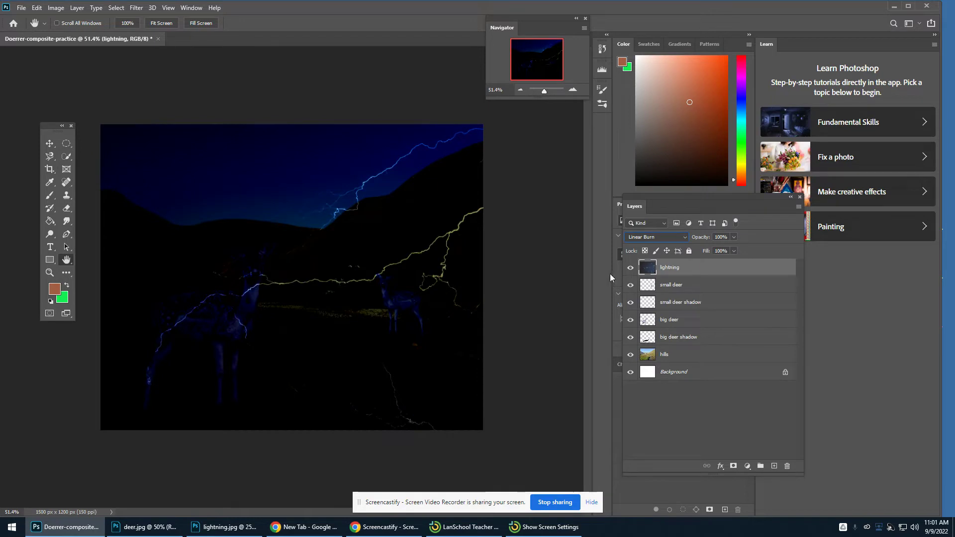
pyautogui.click(674, 242)
pyautogui.click(642, 245)
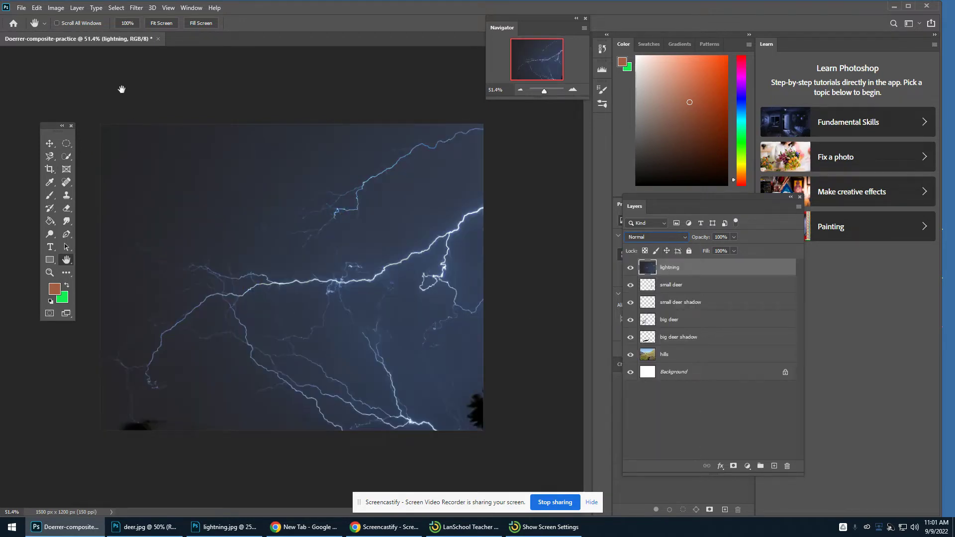
# - Scale the lightning layer to about 47.5% across the canvas top, revealing the deer and stream
pyautogui.hotkey('ctrl', 't')
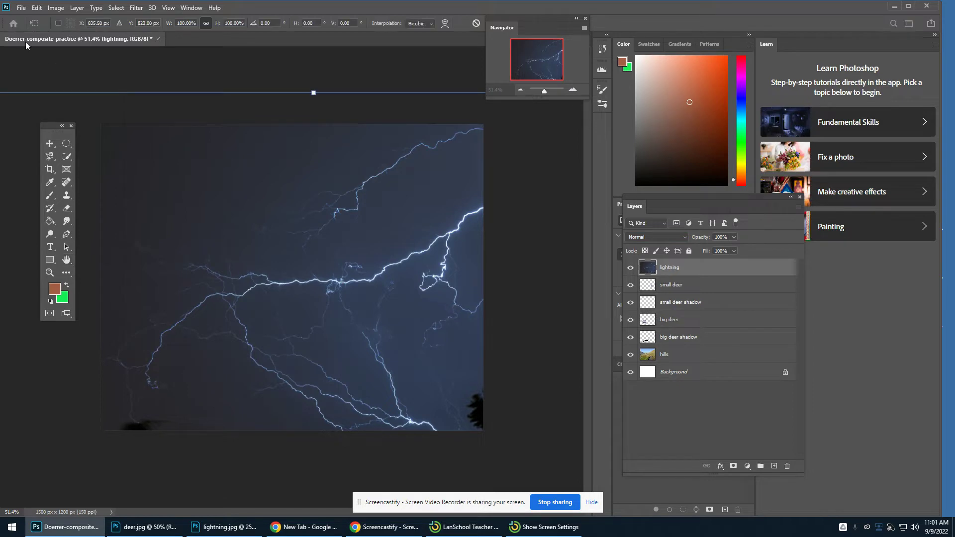
pyautogui.moveTo(339, 167); pyautogui.dragTo(78, 58)
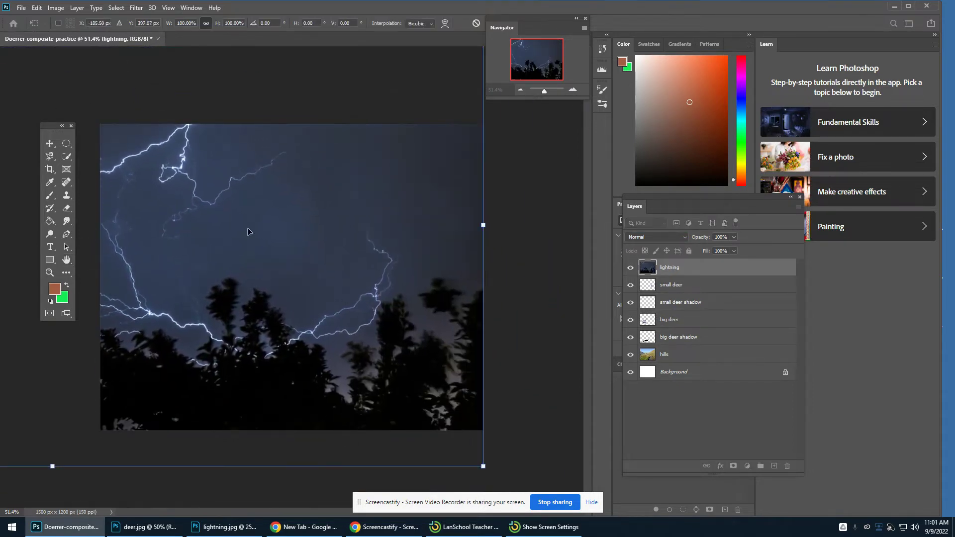
pyautogui.moveTo(481, 465); pyautogui.dragTo(451, 300)
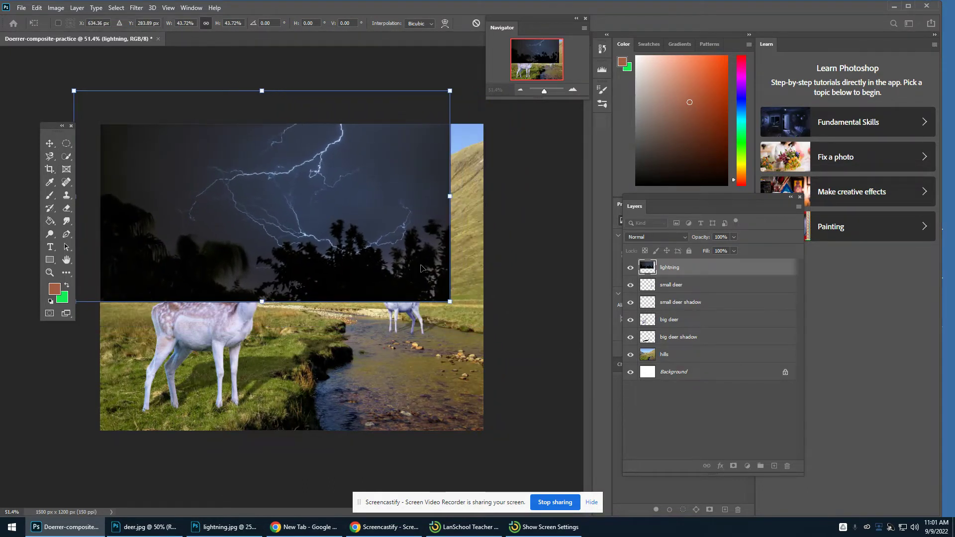
pyautogui.moveTo(423, 267); pyautogui.dragTo(444, 300)
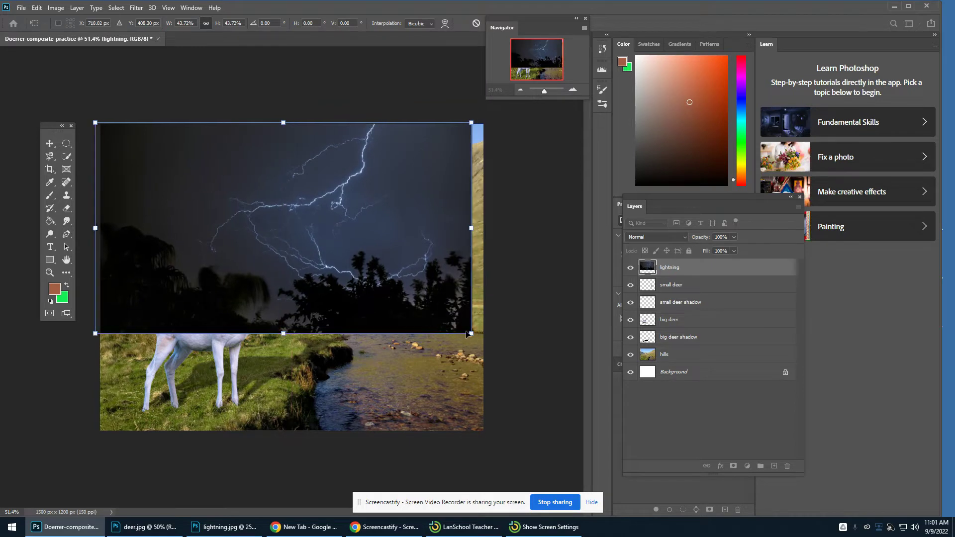
pyautogui.moveTo(472, 337); pyautogui.dragTo(477, 309)
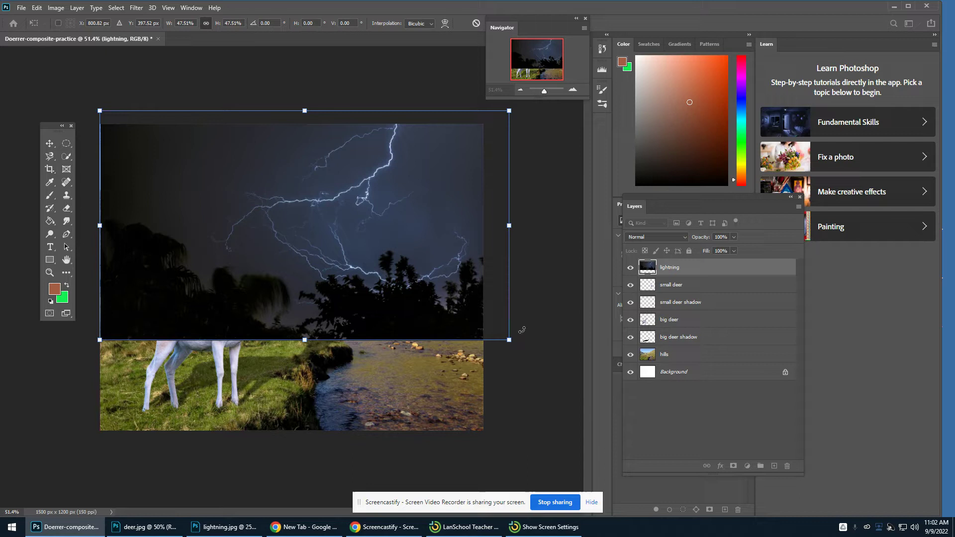
pyautogui.press('Return')
pyautogui.press('h')
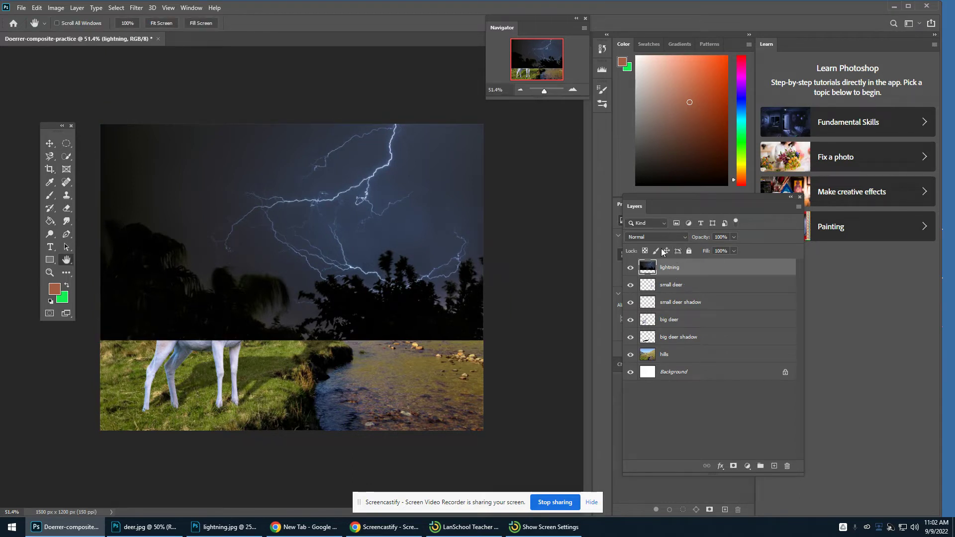
# - Try Pin Light and other blend modes on the lightning layer, settling on Soft Light
pyautogui.click(681, 238)
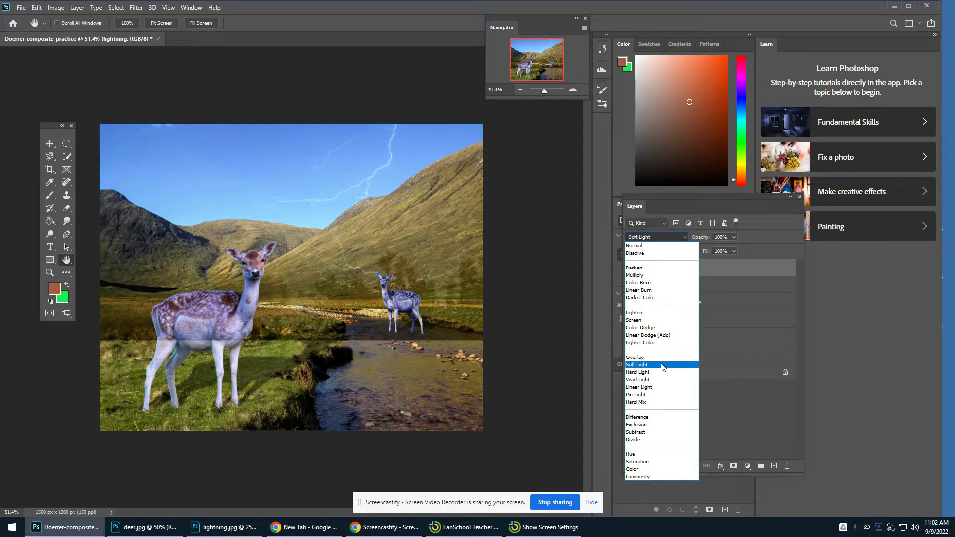
pyautogui.click(659, 397)
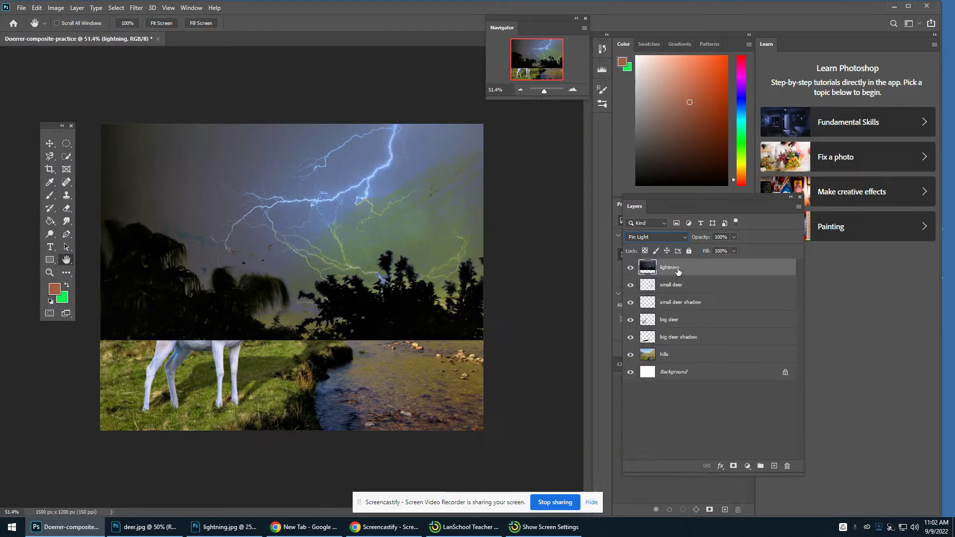
pyautogui.click(665, 238)
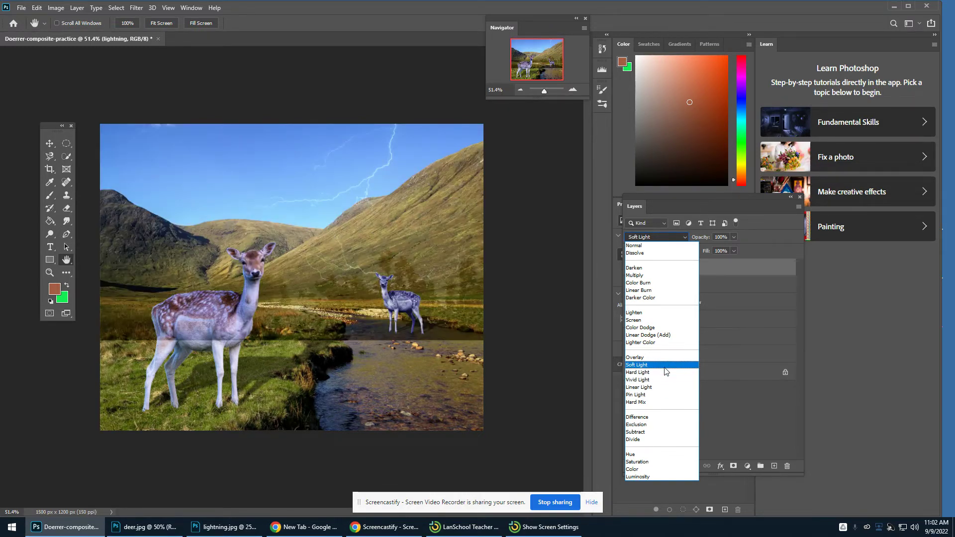
pyautogui.click(665, 367)
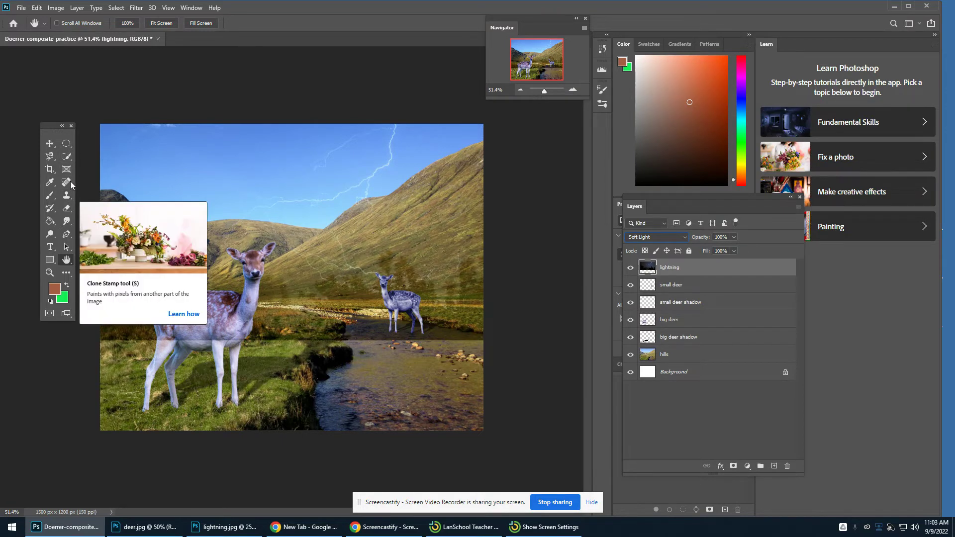
# - Erase the lightning's lower band over the deer and stream with an 88 px Soft Round eraser
pyautogui.click(65, 211)
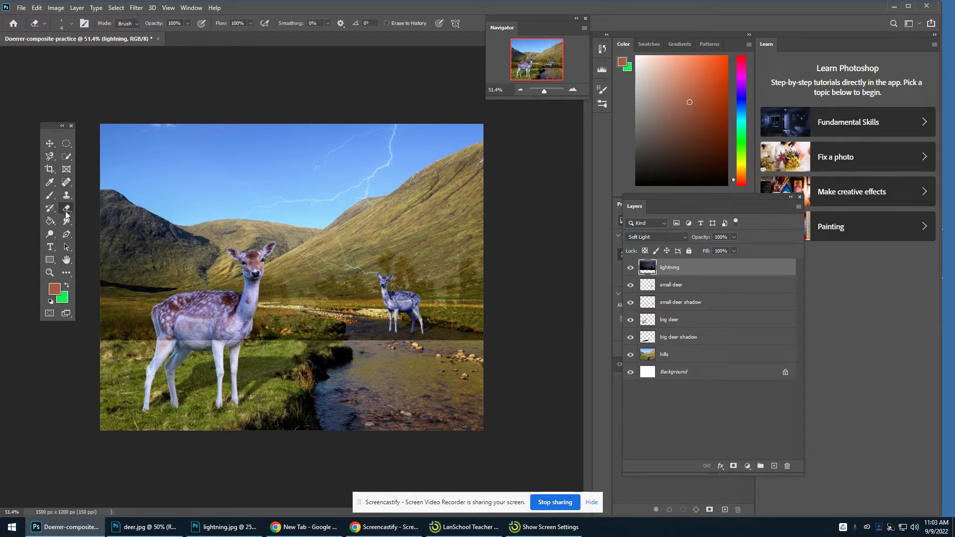
pyautogui.click(71, 23)
pyautogui.click(82, 123)
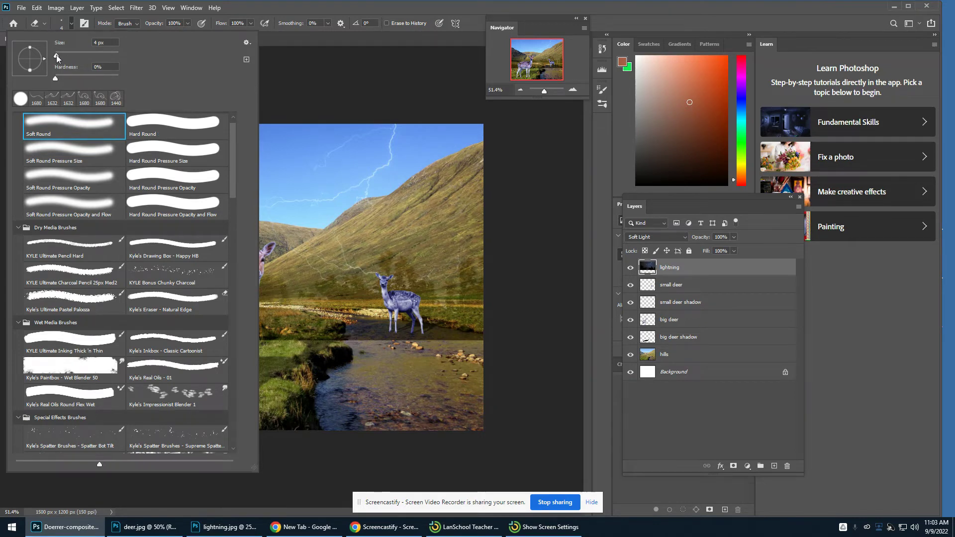
pyautogui.moveTo(56, 54); pyautogui.dragTo(99, 55)
pyautogui.click(314, 40)
pyautogui.moveTo(266, 332)
pyautogui.mouseDown()
pyautogui.moveTo(139, 342)
pyautogui.moveTo(382, 344)
pyautogui.moveTo(374, 345)
pyautogui.moveTo(482, 336)
pyautogui.moveTo(484, 319)
pyautogui.moveTo(379, 317)
pyautogui.moveTo(390, 276)
pyautogui.moveTo(423, 293)
pyautogui.moveTo(477, 282)
pyautogui.moveTo(463, 296)
pyautogui.moveTo(347, 295)
pyautogui.moveTo(177, 331)
pyautogui.moveTo(114, 338)
pyautogui.moveTo(95, 327)
pyautogui.moveTo(176, 313)
pyautogui.moveTo(393, 312)
pyautogui.moveTo(469, 317)
pyautogui.moveTo(462, 337)
pyautogui.moveTo(320, 336)
pyautogui.moveTo(465, 301)
pyautogui.mouseUp()
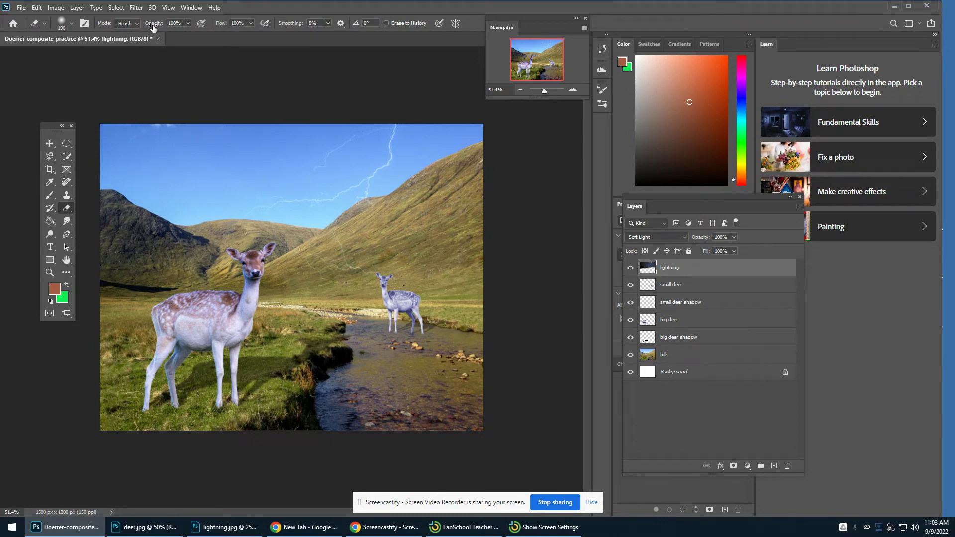
# - Lower the eraser opacity to 62%
pyautogui.click(187, 23)
pyautogui.moveTo(187, 35); pyautogui.dragTo(170, 38)
pyautogui.click(428, 294)
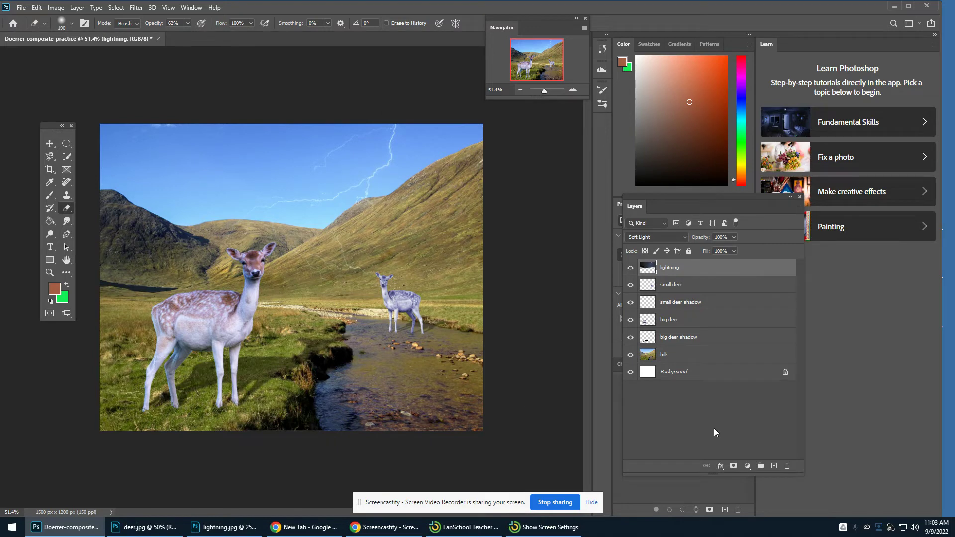
pyautogui.click(630, 287)
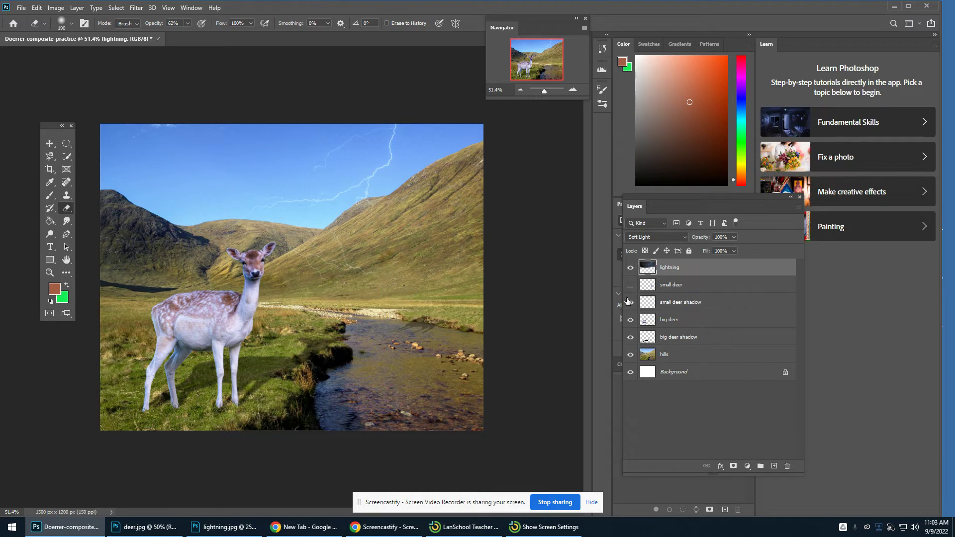
pyautogui.click(630, 320)
pyautogui.click(630, 337)
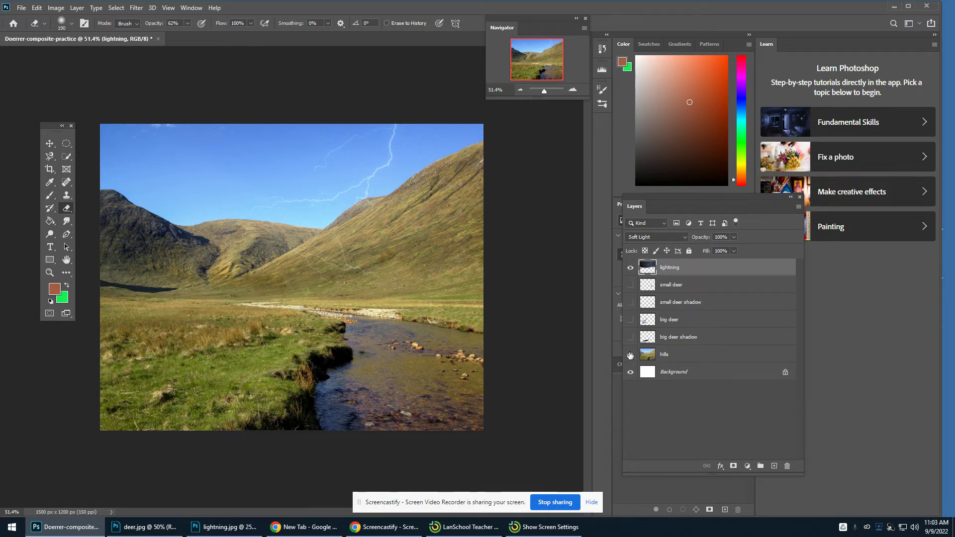
pyautogui.click(630, 355)
pyautogui.click(629, 356)
pyautogui.click(630, 285)
pyautogui.click(630, 302)
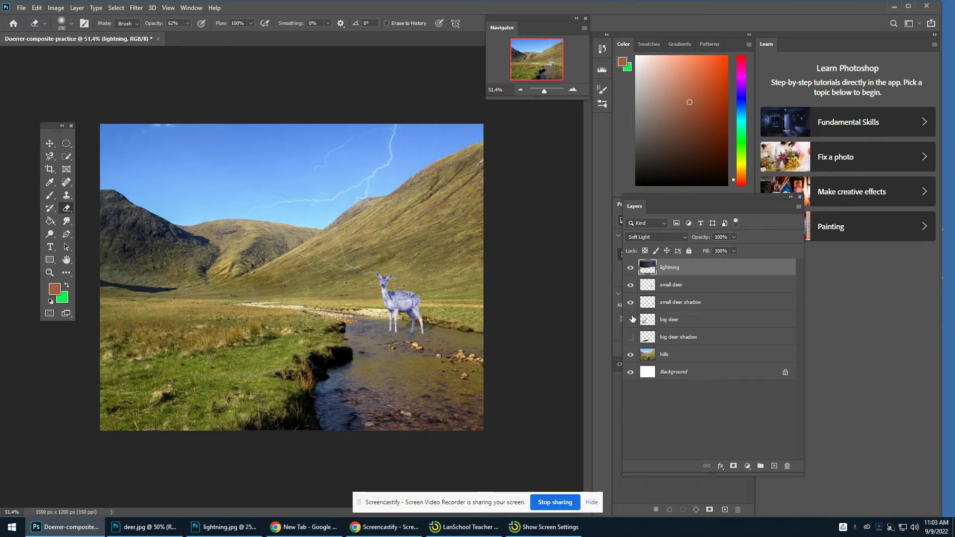
pyautogui.click(631, 320)
pyautogui.click(630, 337)
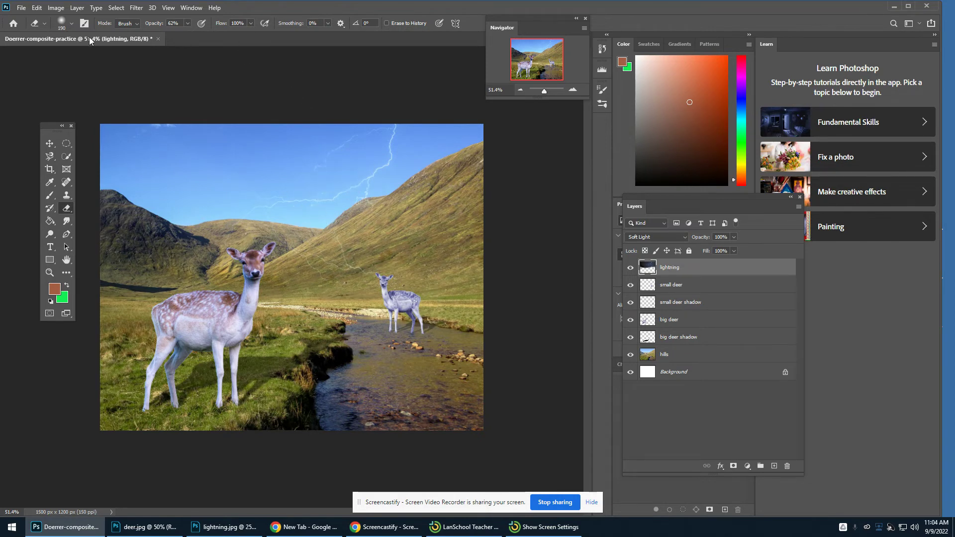
# - Open lightning2.jpg and float its document window over the deer composite
pyautogui.click(23, 8)
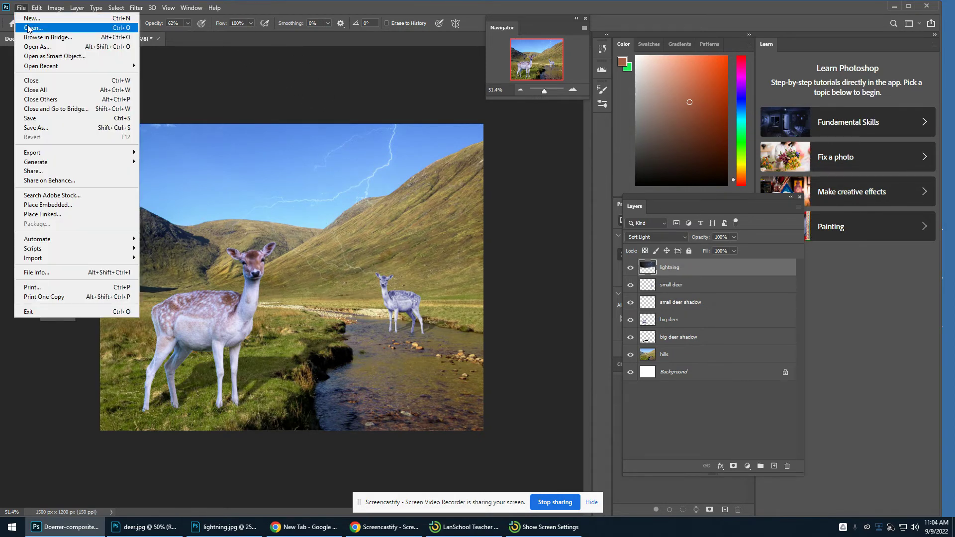
pyautogui.click(30, 28)
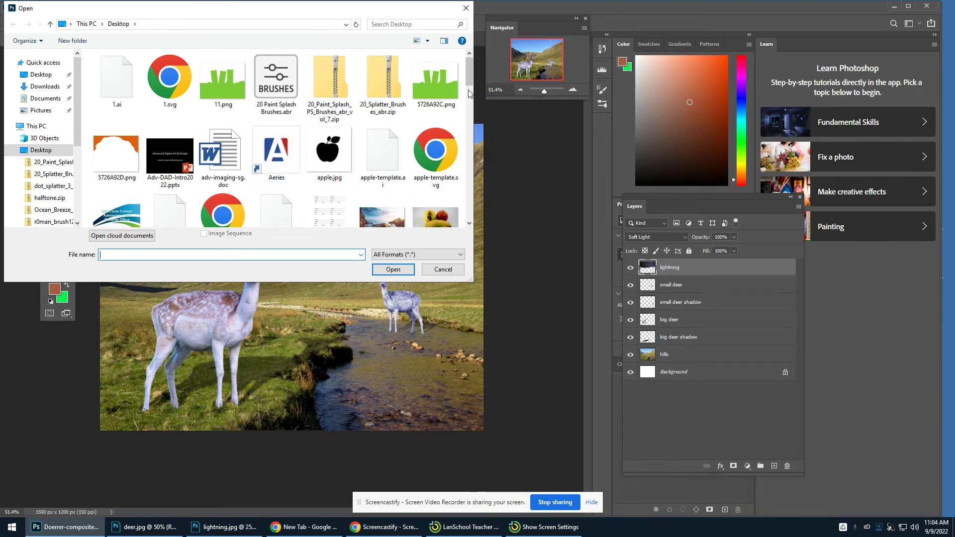
pyautogui.moveTo(469, 82); pyautogui.dragTo(467, 125)
pyautogui.scroll(-10, 357, 183)
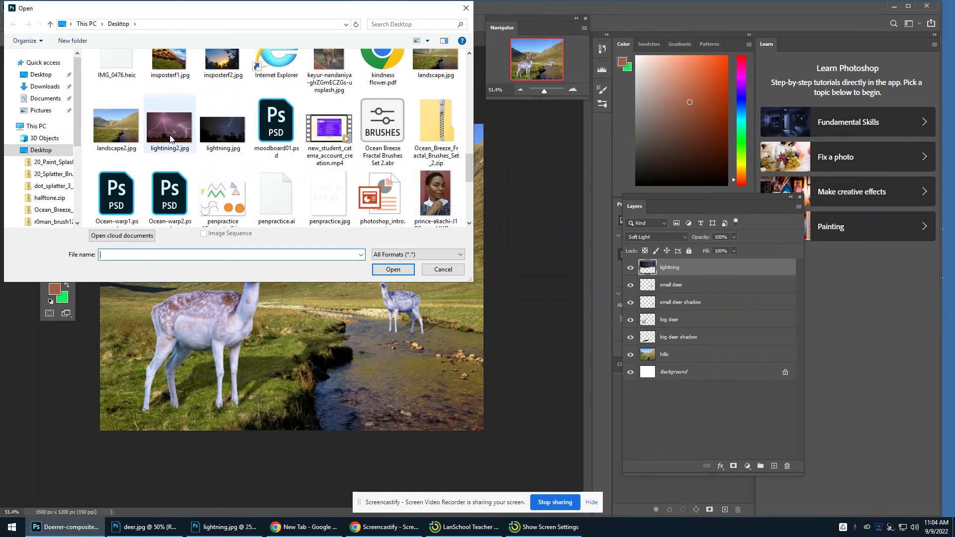
pyautogui.click(169, 128)
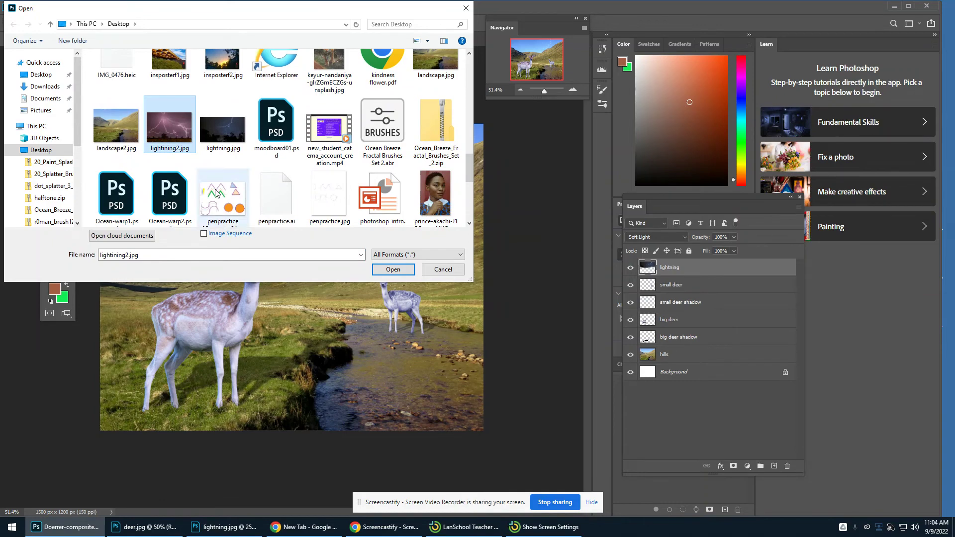
pyautogui.click(393, 269)
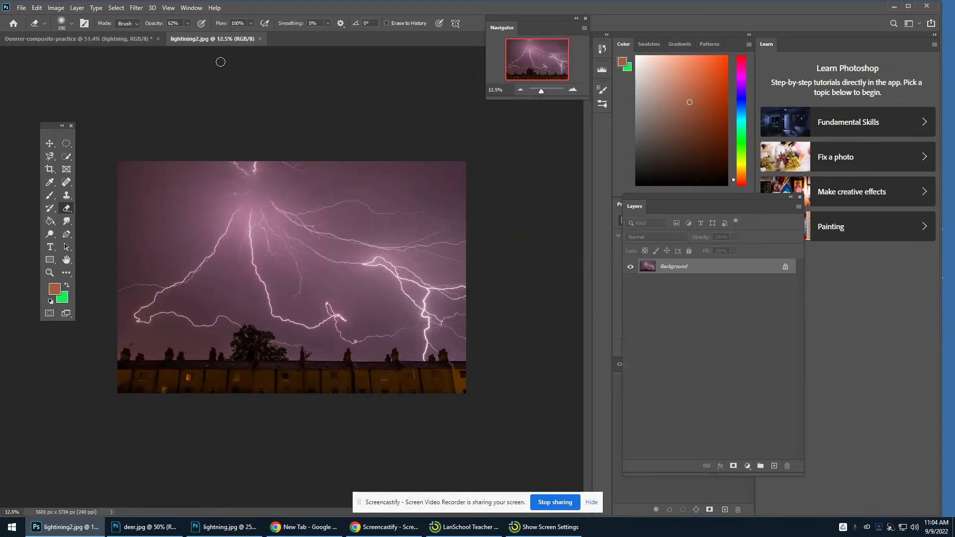
pyautogui.moveTo(202, 38); pyautogui.dragTo(324, 91)
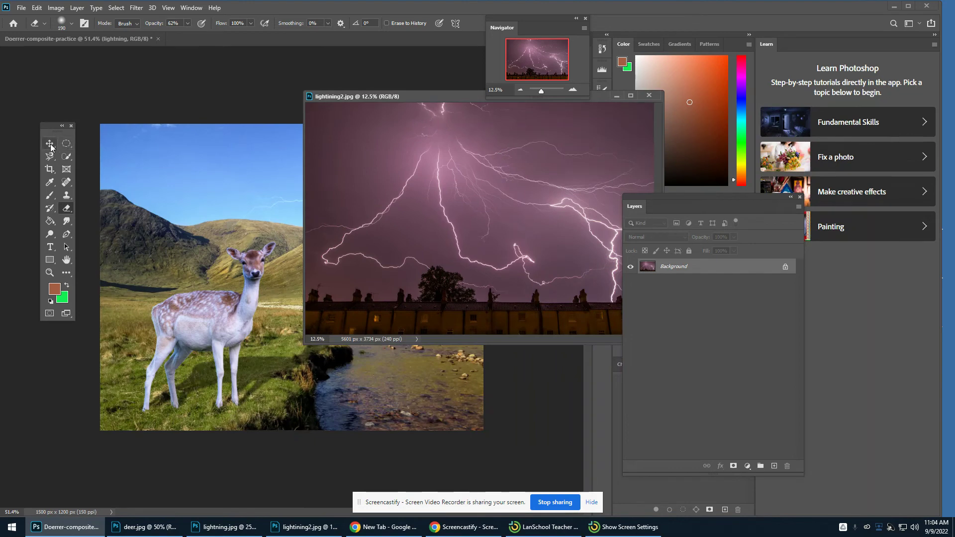
# - Move the purple lightning photo into the composite and close the lightning2.jpg window
pyautogui.press('v')
pyautogui.moveTo(446, 205); pyautogui.dragTo(199, 223)
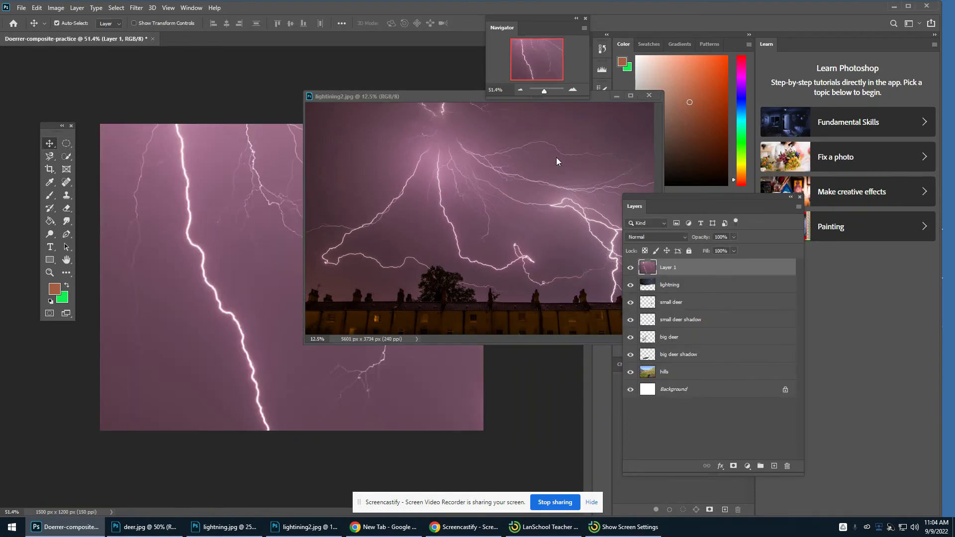
pyautogui.click(649, 96)
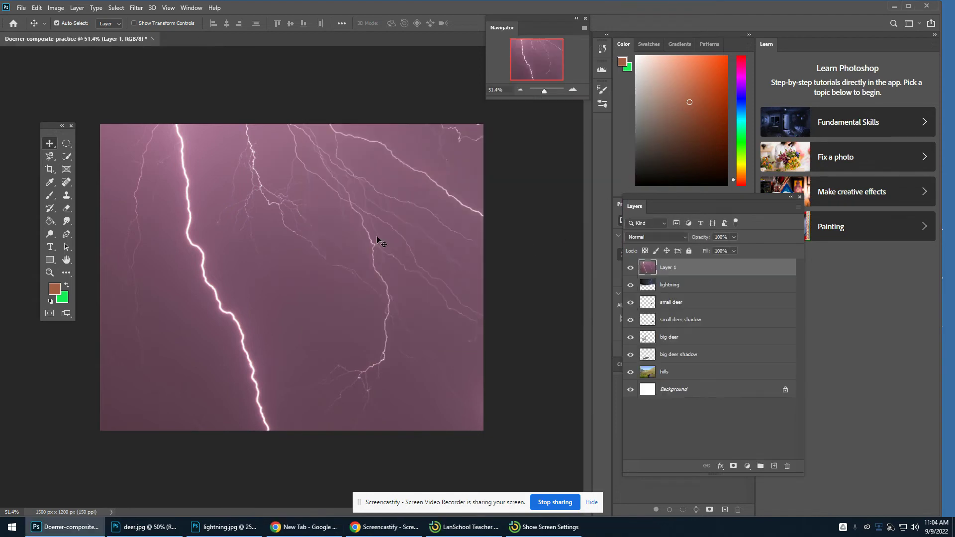
# - Scale the new lightning layer to about 46.66% to cover the canvas and apply it
pyautogui.moveTo(544, 94); pyautogui.dragTo(542, 93)
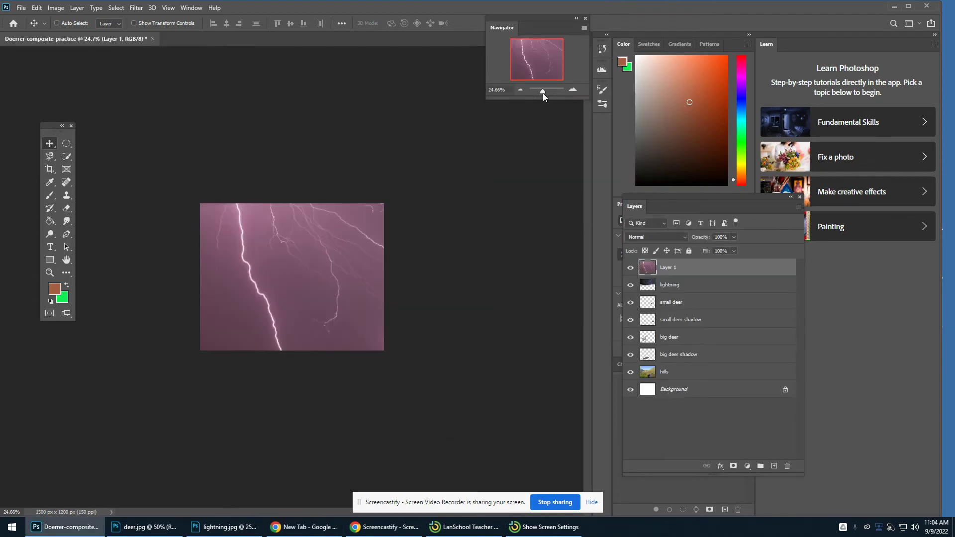
pyautogui.hotkey('ctrl', 't')
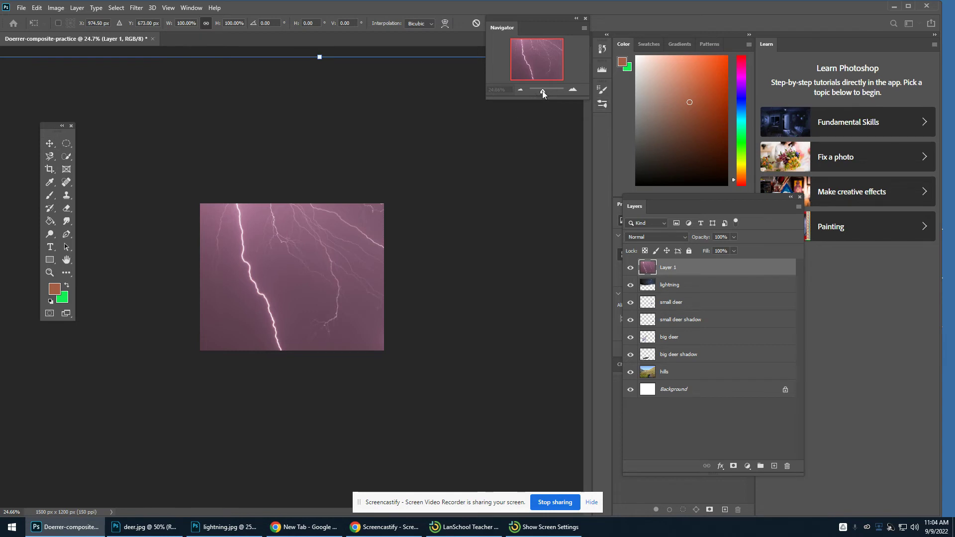
pyautogui.moveTo(544, 93); pyautogui.dragTo(543, 94)
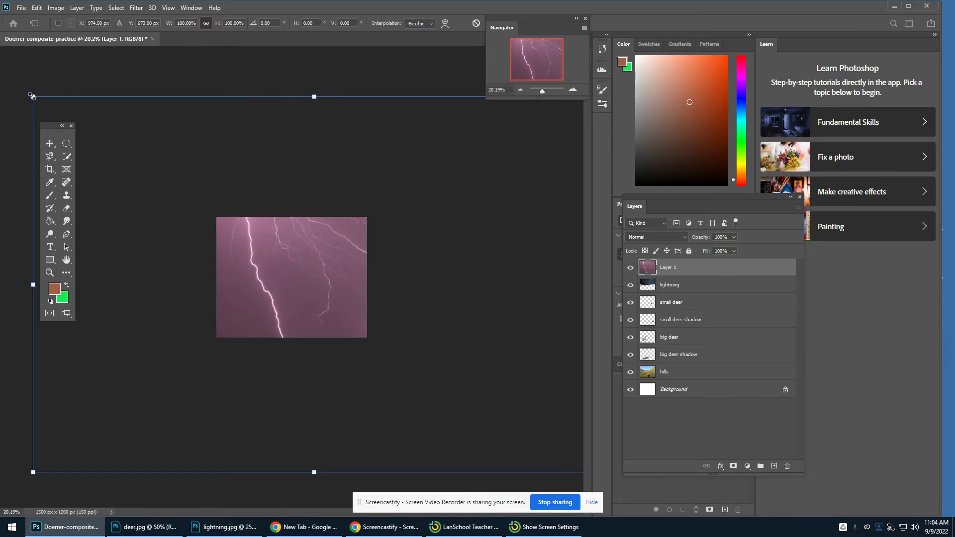
pyautogui.moveTo(31, 95); pyautogui.dragTo(333, 292)
pyautogui.moveTo(484, 367); pyautogui.dragTo(313, 232)
pyautogui.moveTo(426, 169); pyautogui.dragTo(356, 210)
pyautogui.moveTo(295, 269); pyautogui.dragTo(312, 273)
pyautogui.moveTo(374, 341); pyautogui.dragTo(446, 384)
pyautogui.moveTo(348, 294); pyautogui.dragTo(346, 307)
pyautogui.press('Return')
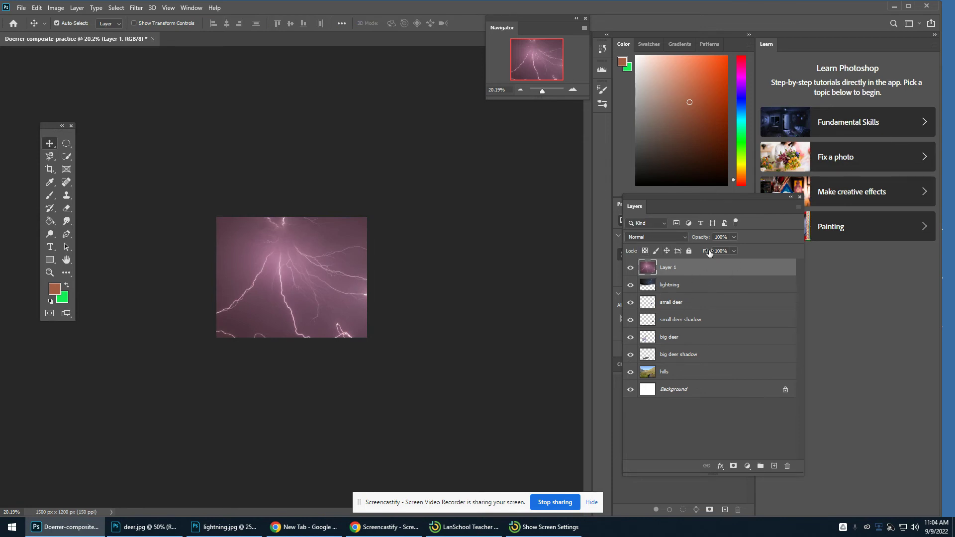
# - Set the purple lightning Layer 1 to Overlay blend mode and fit the image on screen
pyautogui.click(680, 237)
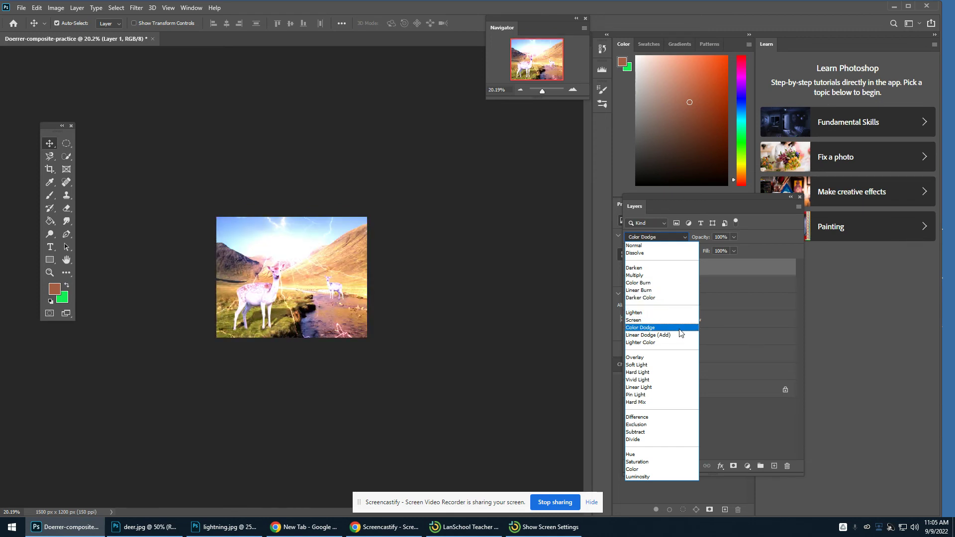
pyautogui.click(681, 359)
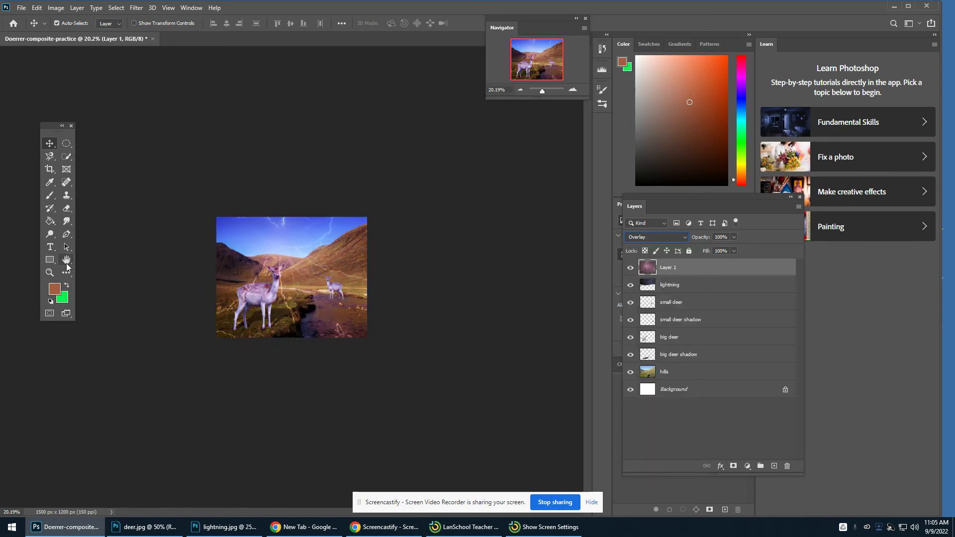
pyautogui.doubleClick(66, 260)
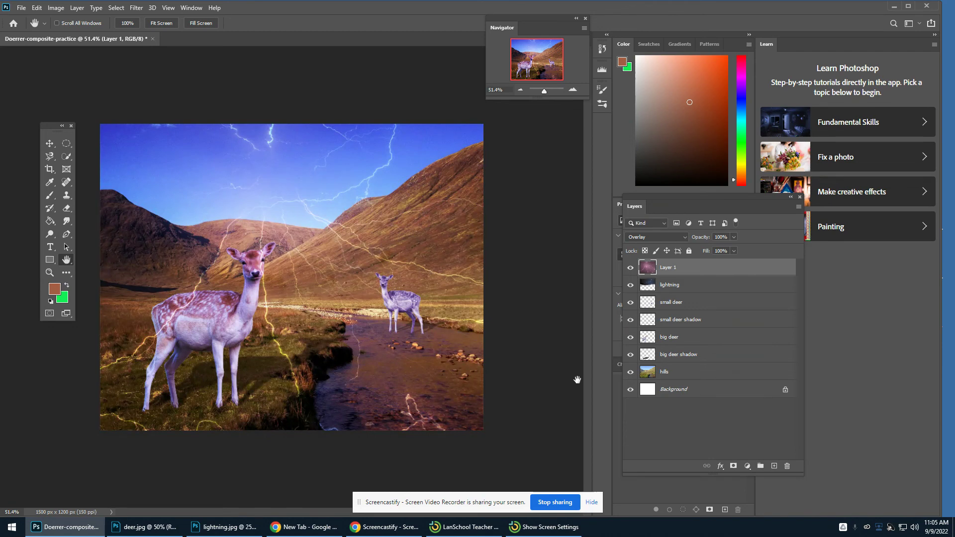
# - Compare Layer 1 in Normal mode, then return it to Overlay
pyautogui.click(683, 238)
pyautogui.click(679, 245)
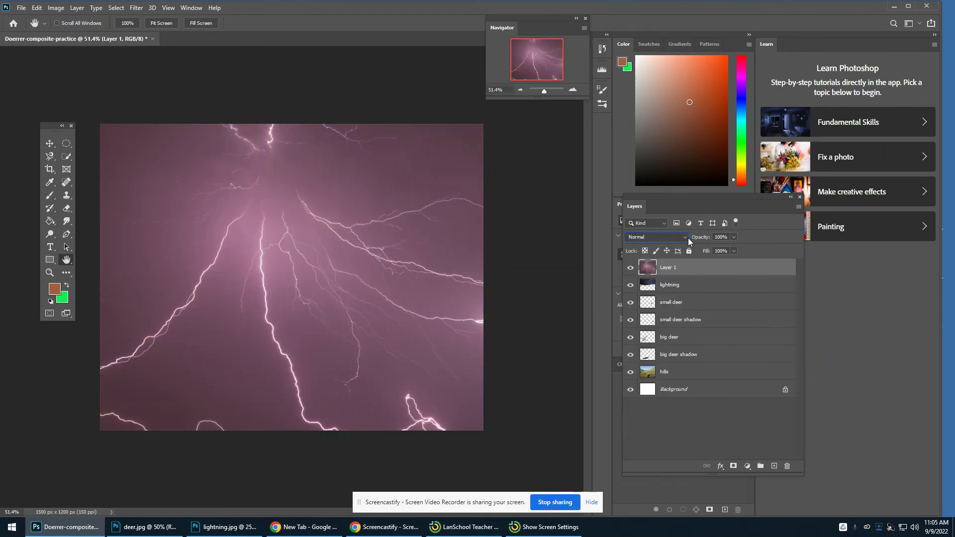
pyautogui.click(684, 237)
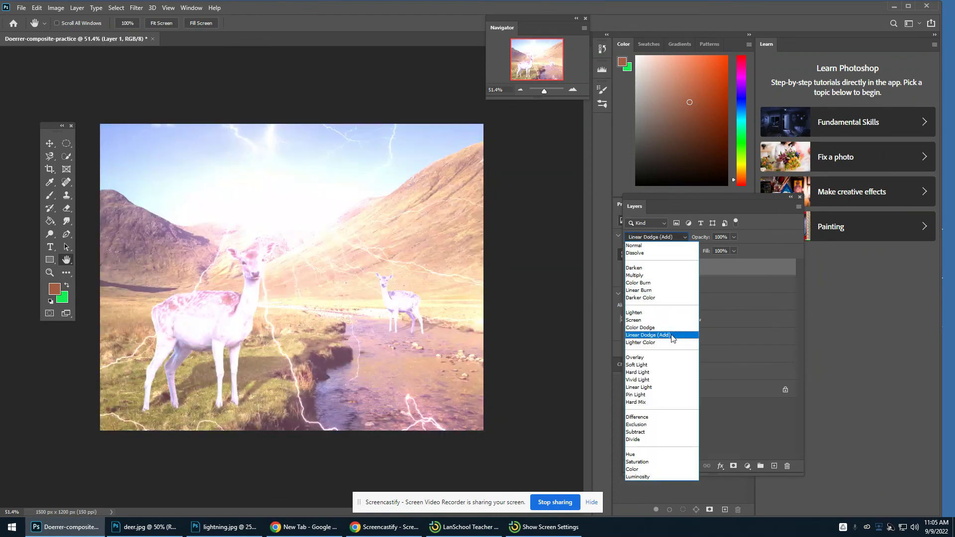
pyautogui.click(664, 358)
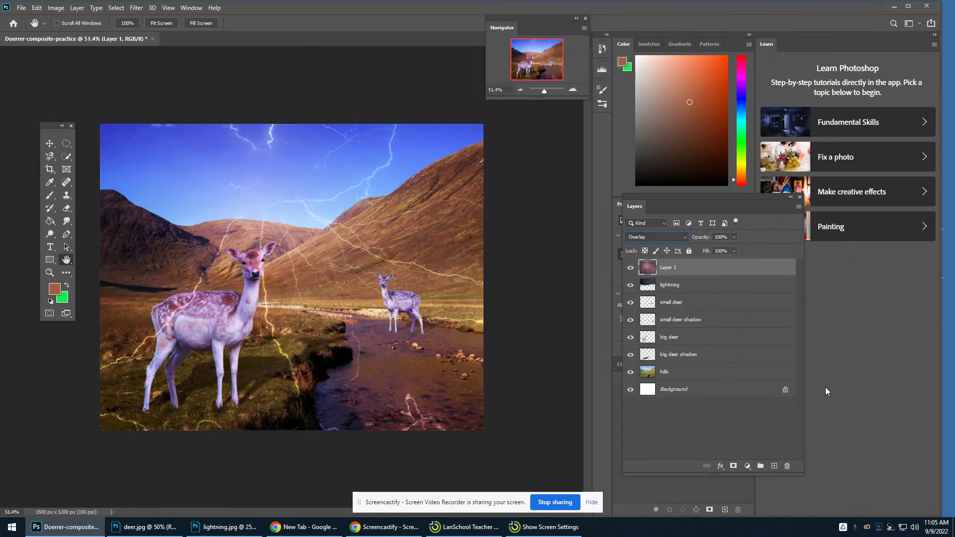